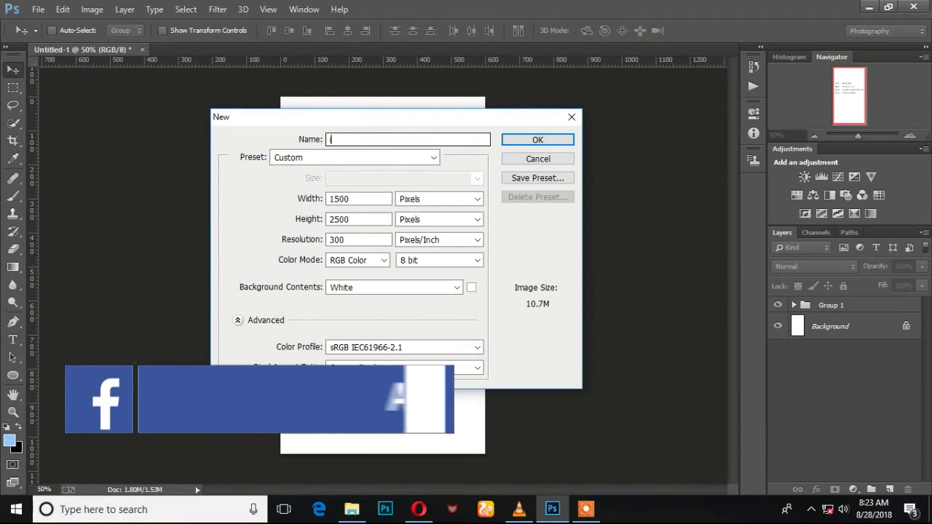
- Create a new document named 'Id Card', 1500 × 2500 px at 300 ppi with a white background
type("id")
key("BackSpace")
key("BackSpace")
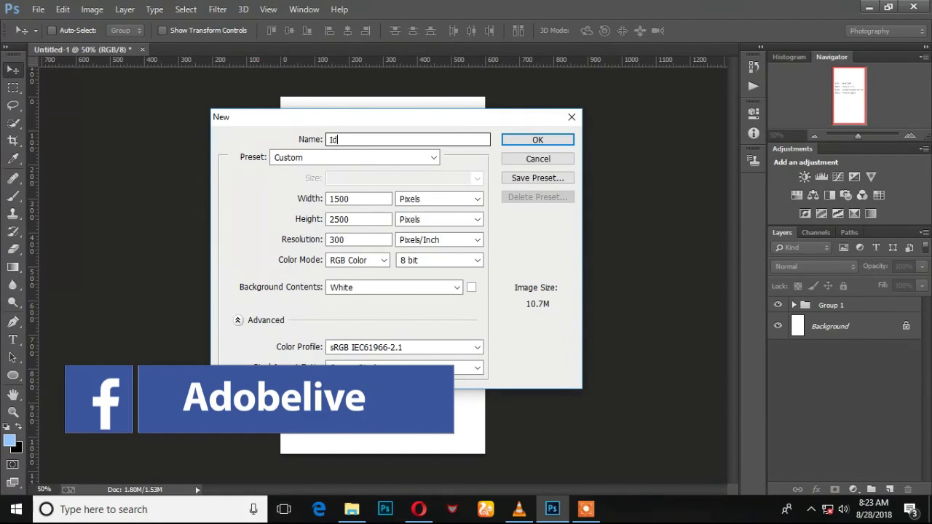
type("Card")
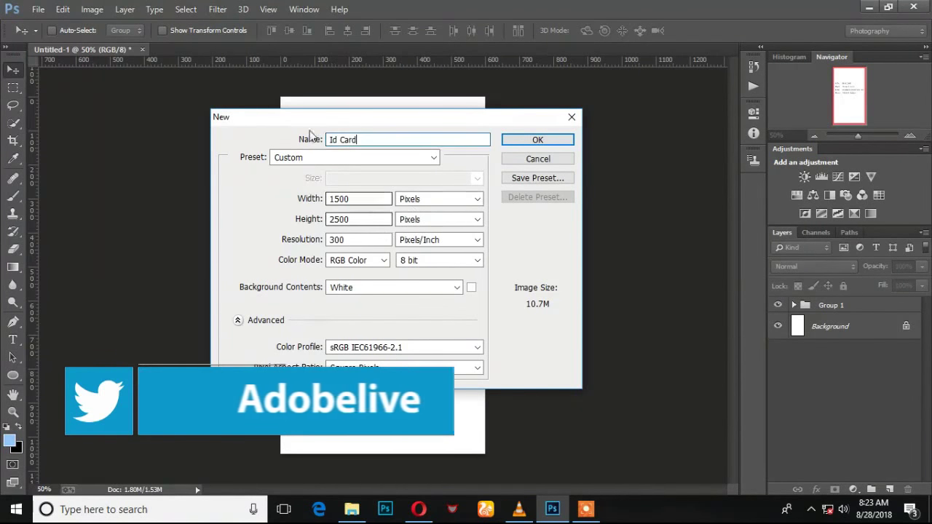
double_click(353, 198)
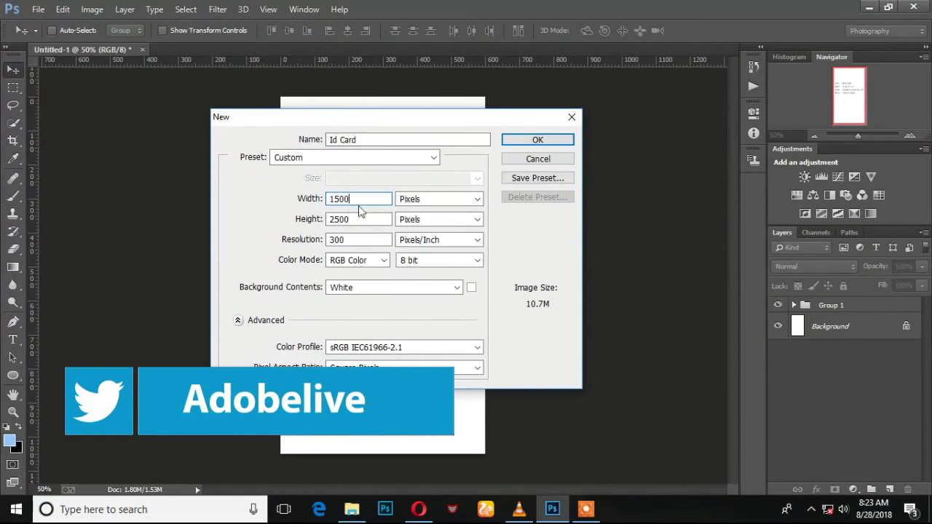
left_click_drag(356, 218, 324, 228)
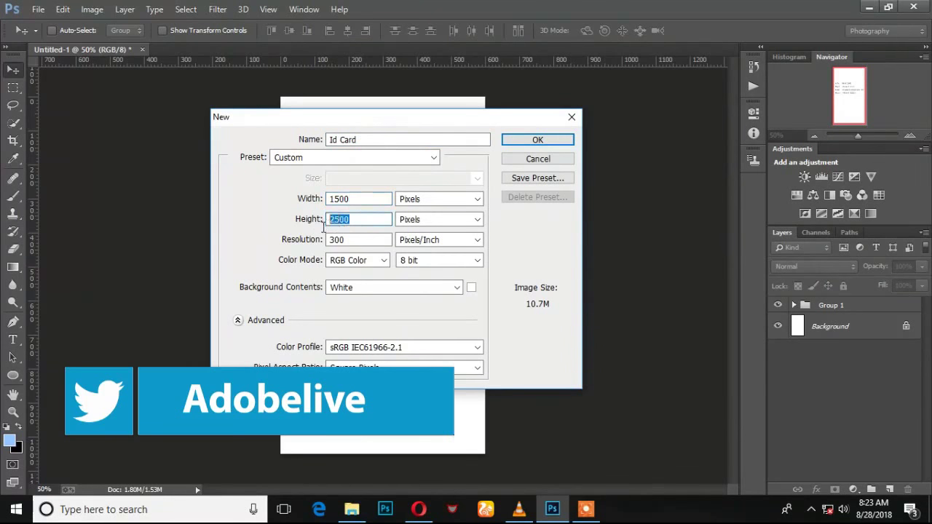
left_click(538, 140)
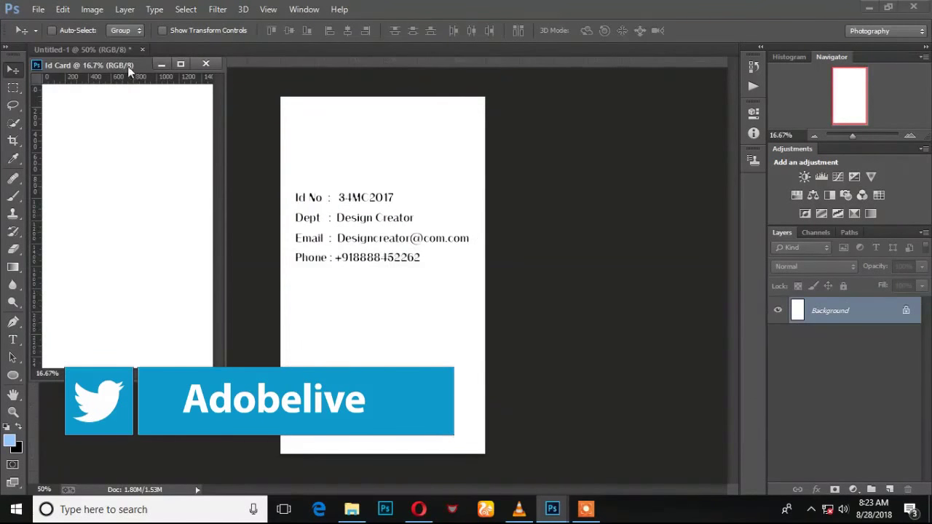
- Dock the Id Card window, fit the card in view, and unlock the Background as Layer 0
left_click_drag(128, 65, 313, 50)
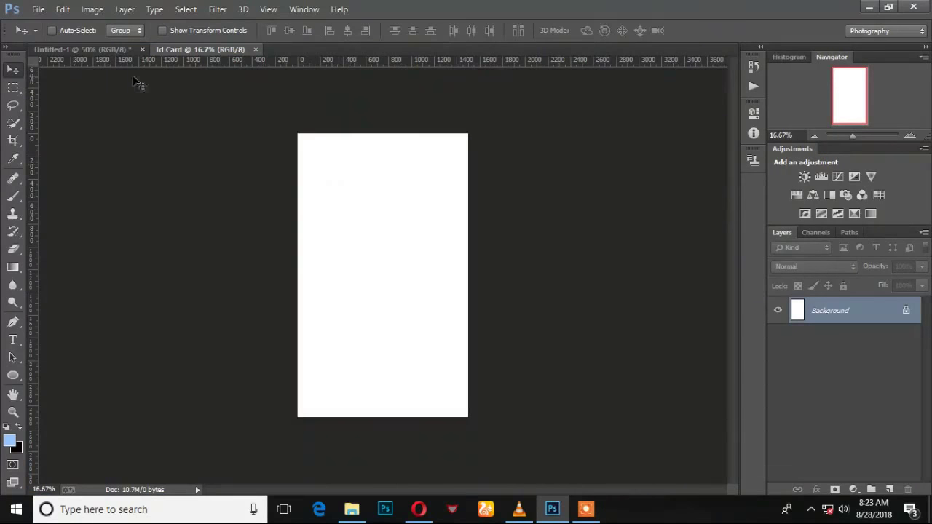
left_click(860, 135)
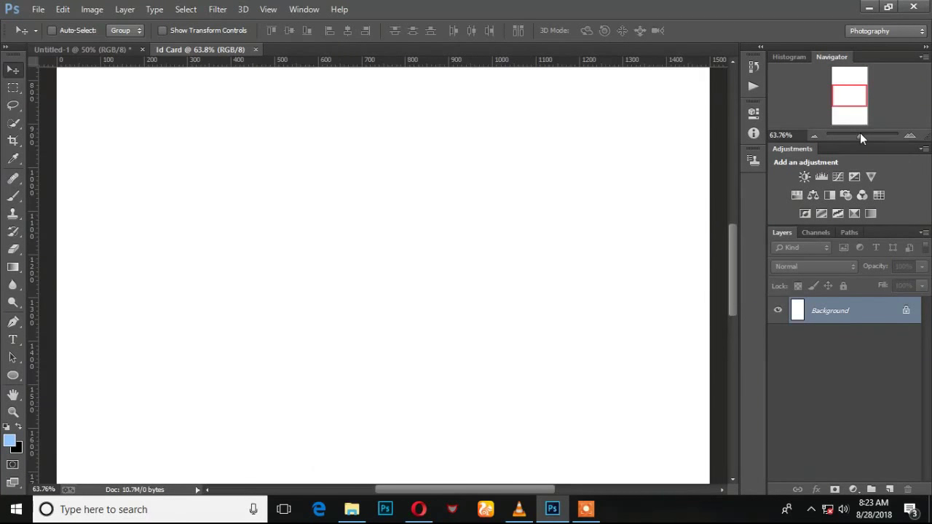
left_click_drag(860, 137, 854, 137)
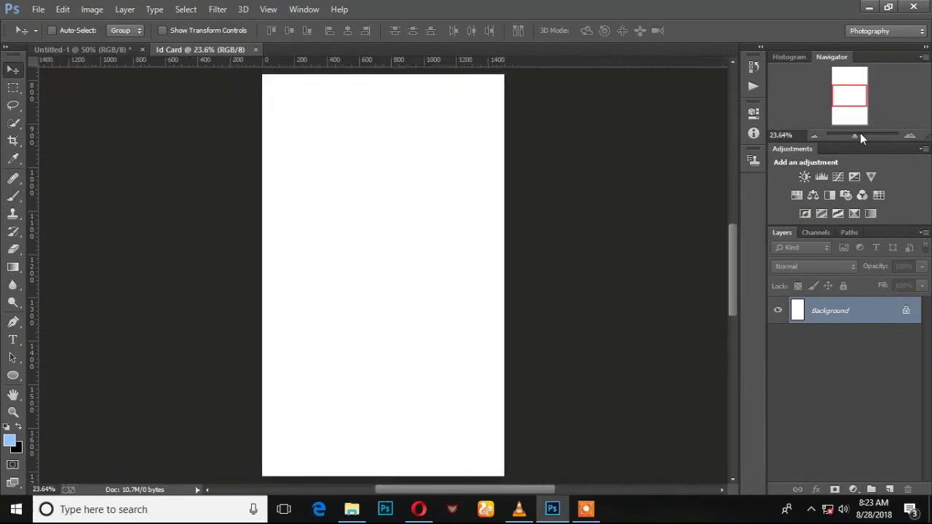
left_click(13, 375)
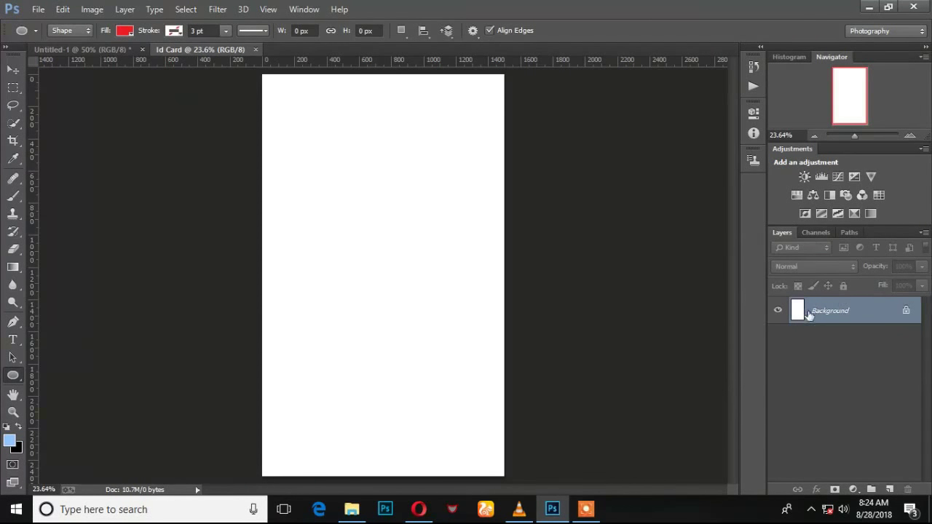
left_click(905, 311)
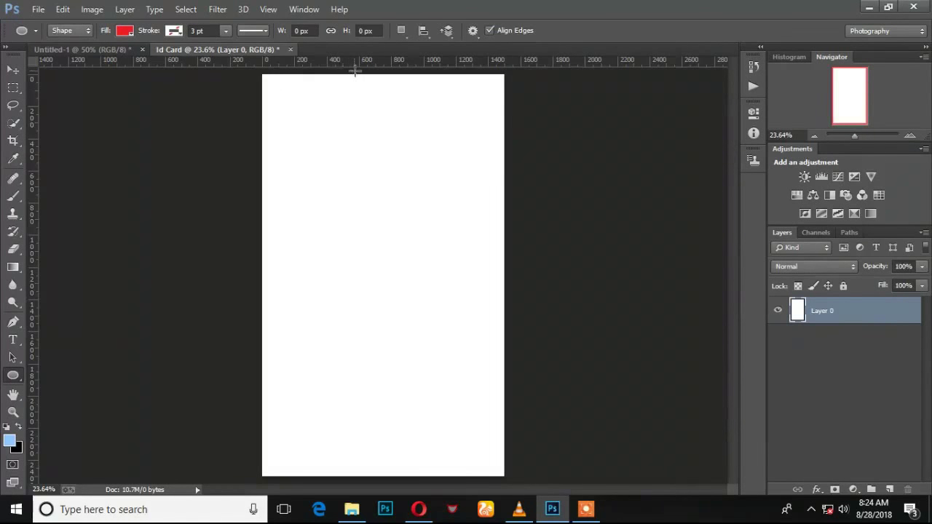
- Draw a large red 1775 px circle and move it over the top of the card
left_click_drag(353, 74, 632, 384)
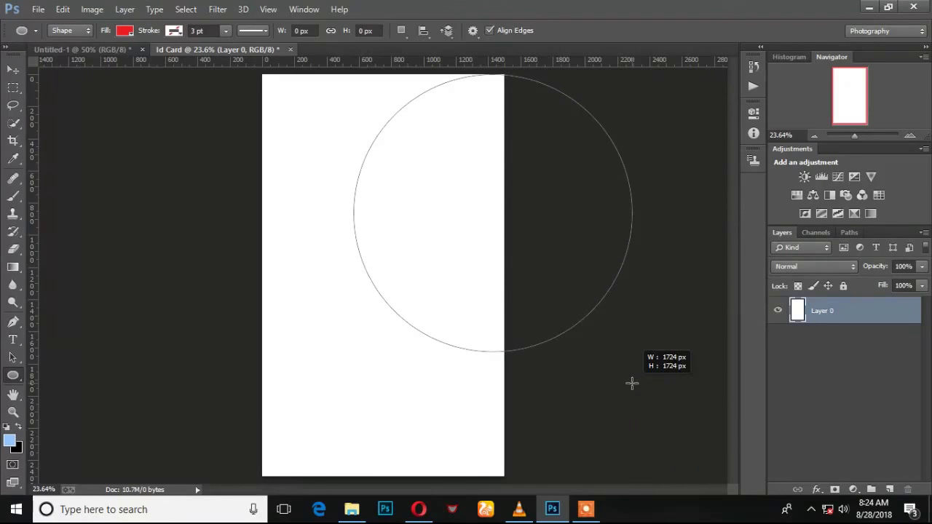
left_click_drag(632, 383, 640, 391)
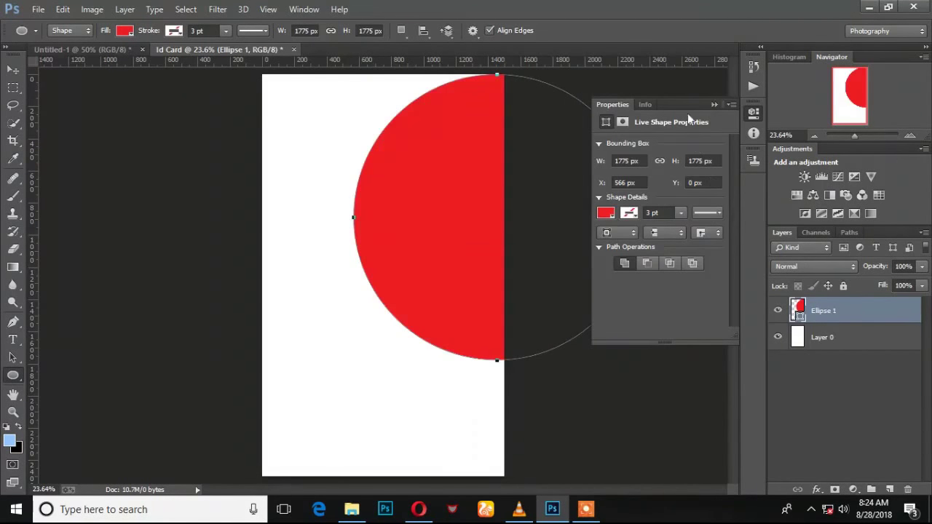
left_click(714, 106)
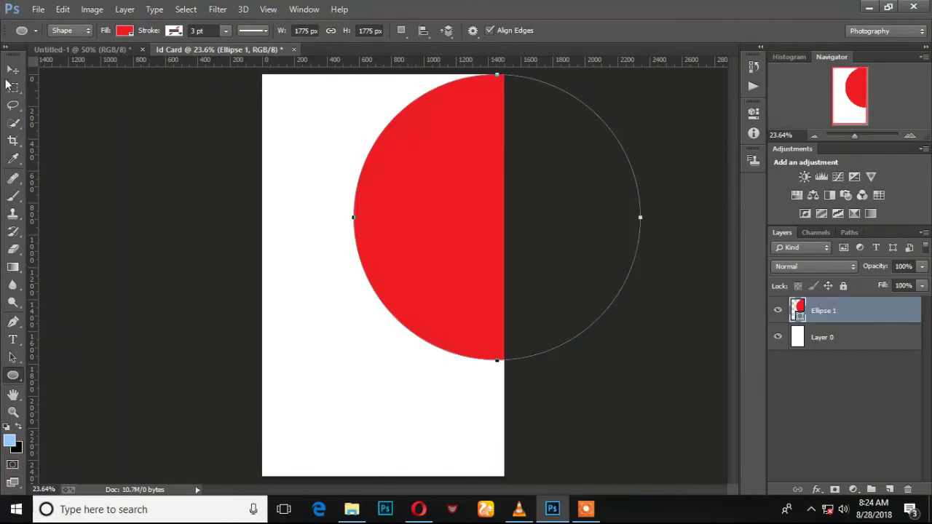
left_click(12, 69)
mouse_move(453, 184)
left_mouse_down()
mouse_move(346, 150)
mouse_move(336, 94)
left_mouse_up()
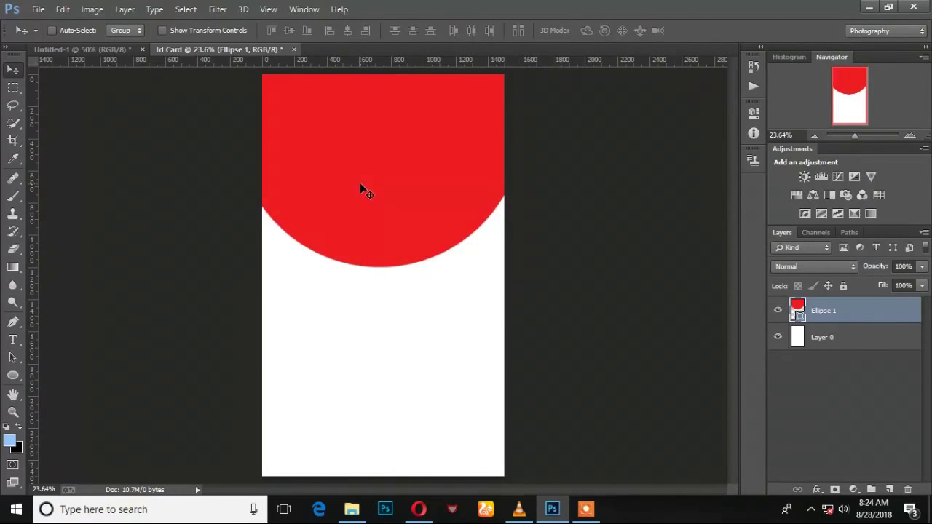
- Squash Ellipse 1 to about 76% of its height and nudge the flatter oval into place
left_click_drag(360, 185, 355, 158)
key("ctrl+t")
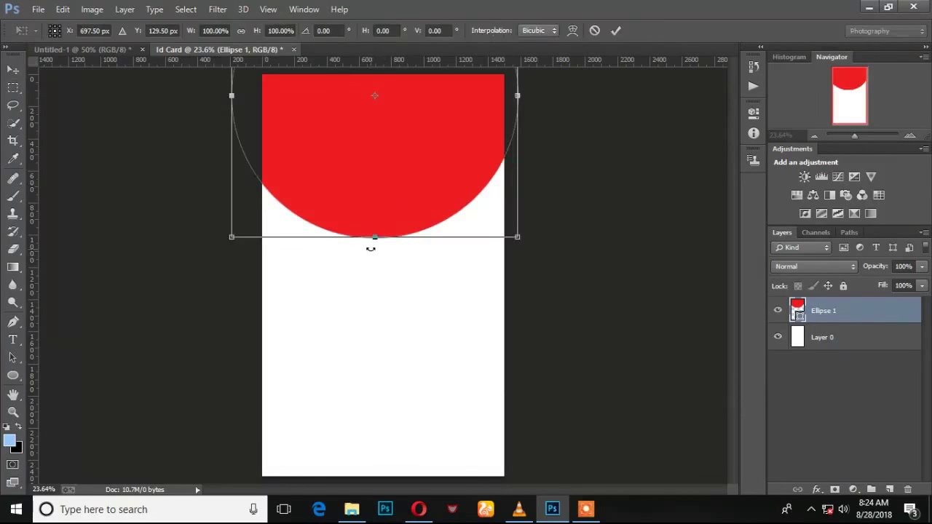
mouse_move(376, 239)
left_mouse_down()
mouse_move(375, 170)
mouse_move(392, 198)
left_mouse_up()
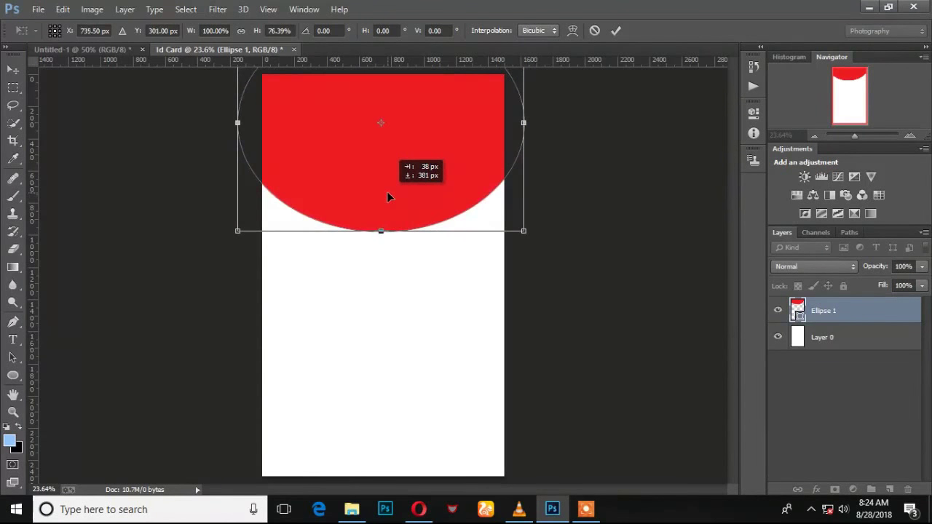
left_click_drag(392, 198, 384, 196)
left_click(616, 30)
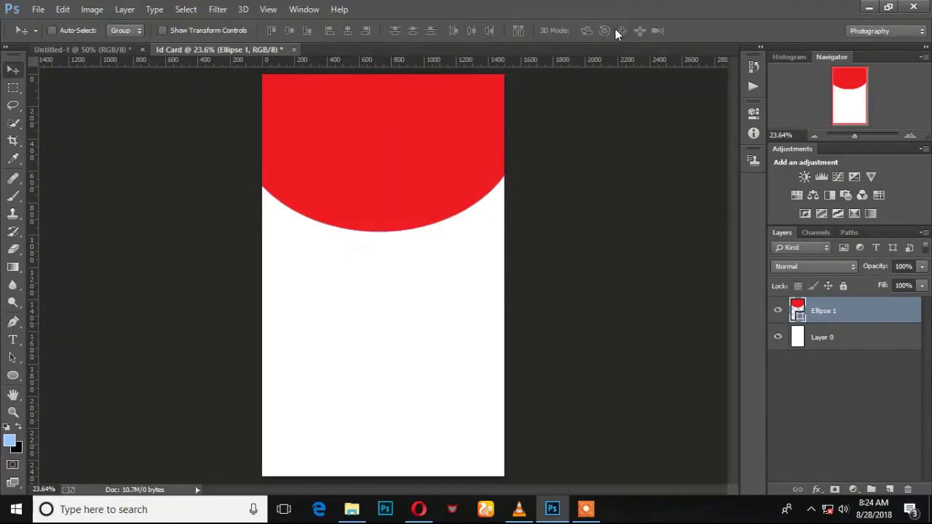
left_click_drag(397, 165, 403, 172)
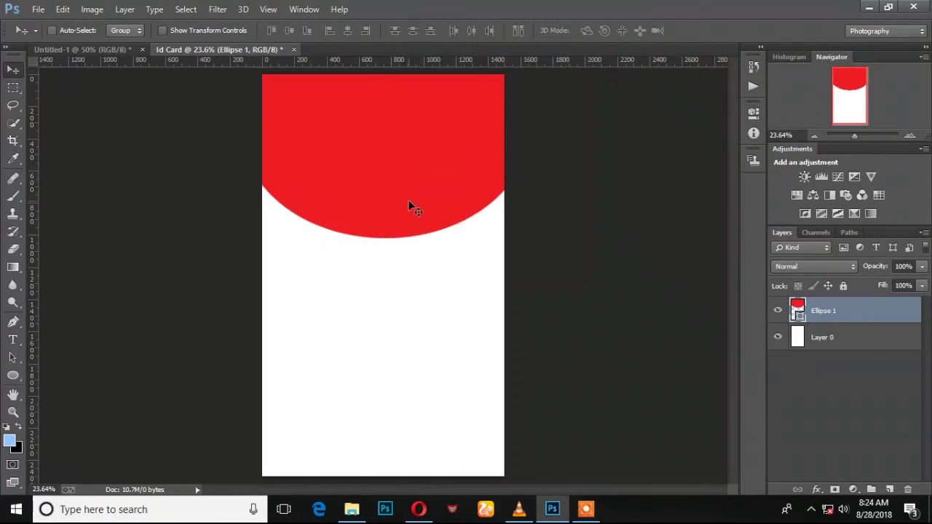
- Duplicate Ellipse 1 and place the copy beneath the original in the layer stack
right_click(858, 313)
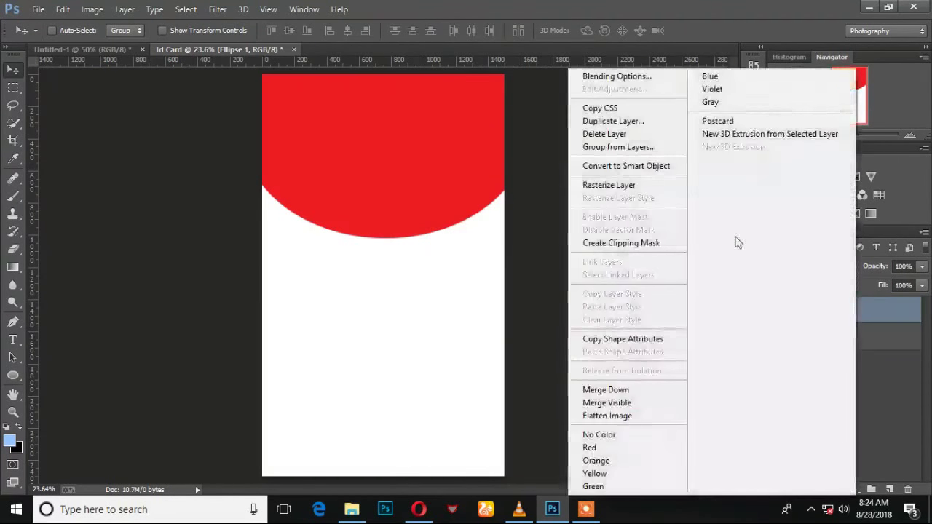
left_click(628, 122)
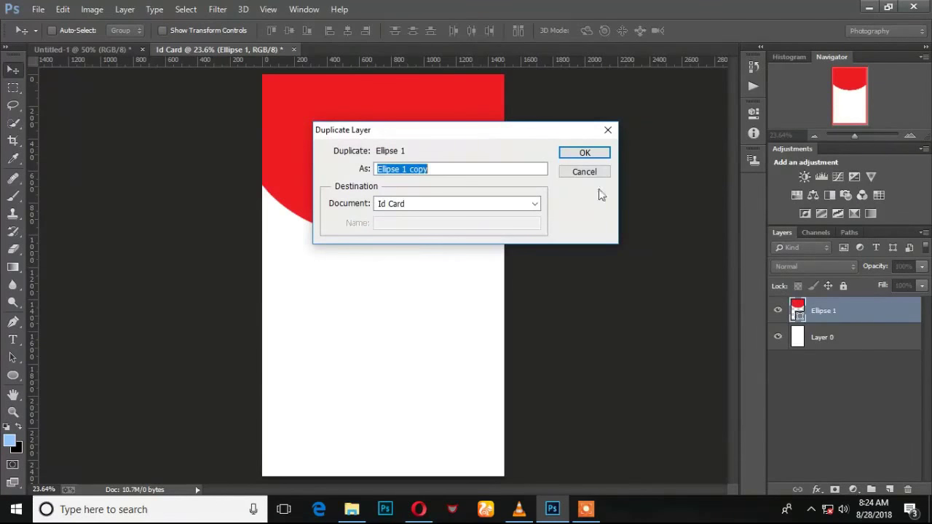
left_click(591, 156)
left_click_drag(832, 321, 835, 355)
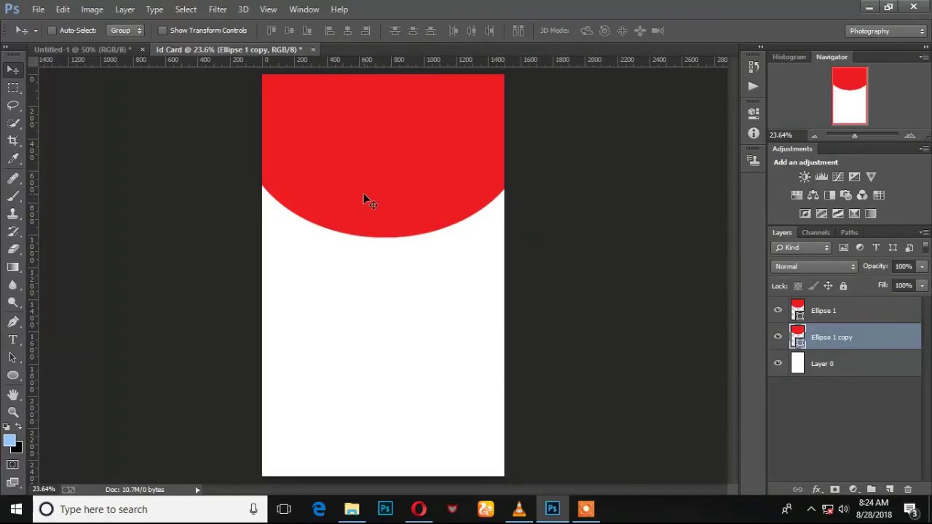
- Change the Ellipse 1 copy's fill to dark red
key("ctrl+t")
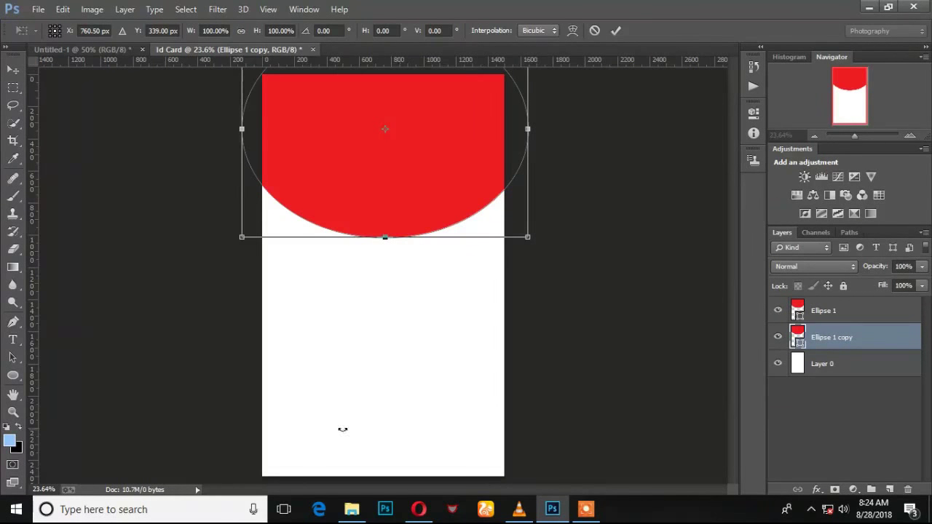
left_click(14, 375)
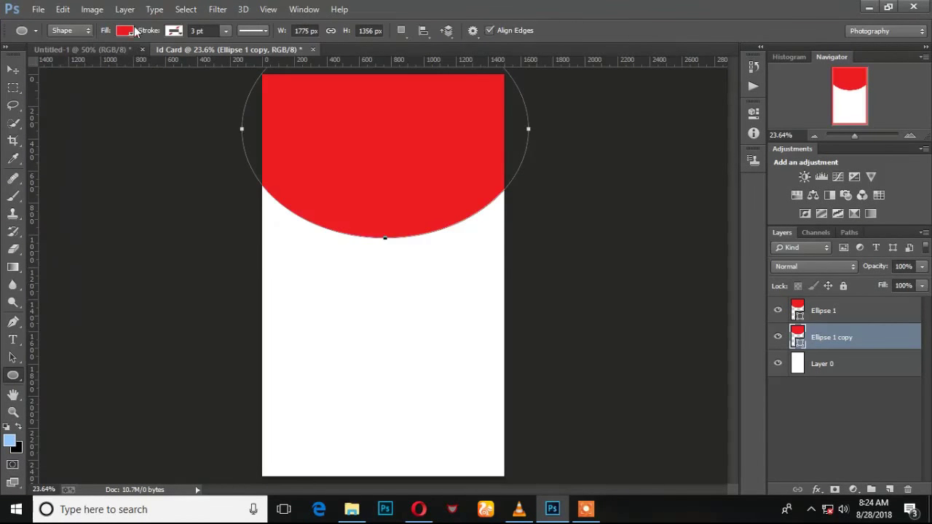
left_click(126, 31)
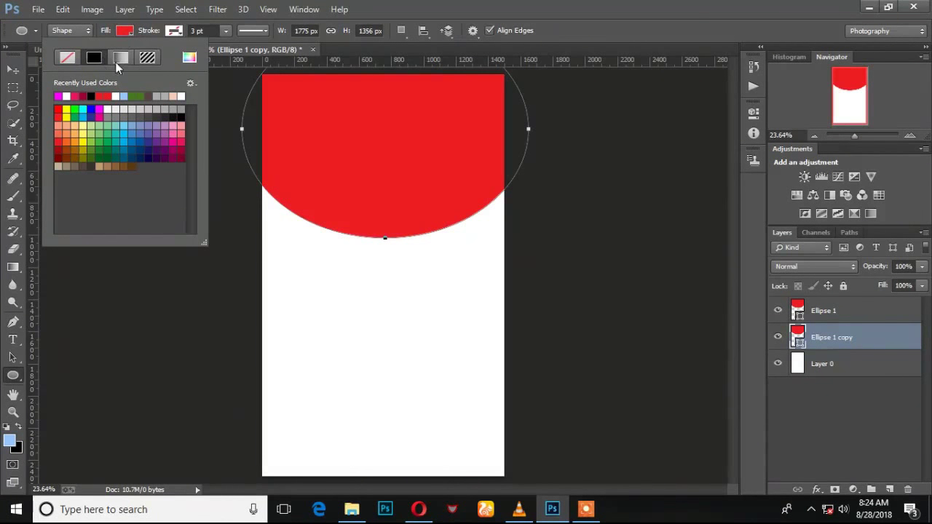
left_click(128, 34)
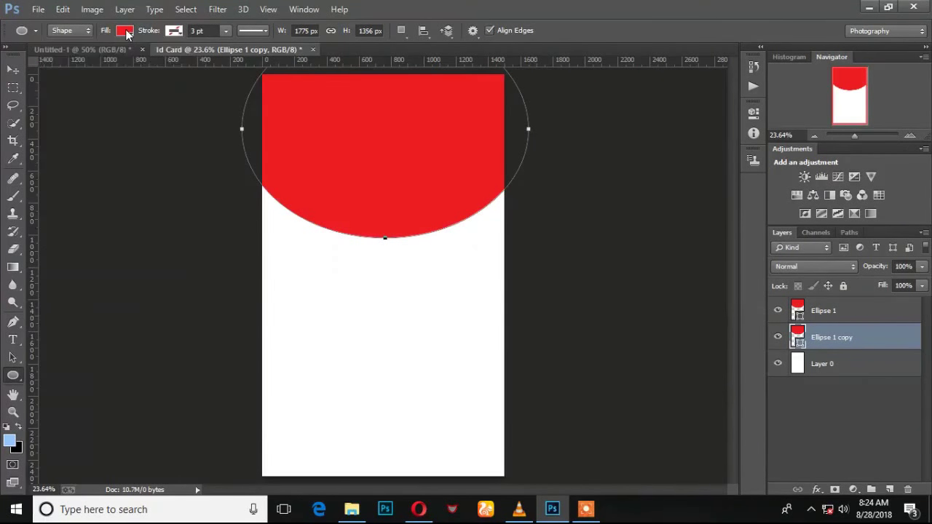
left_click(127, 32)
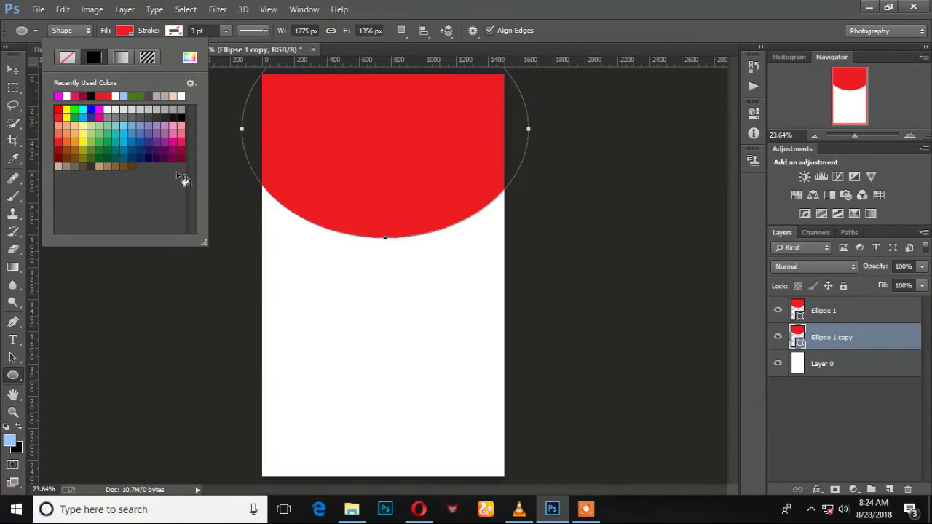
left_click_drag(205, 243, 226, 318)
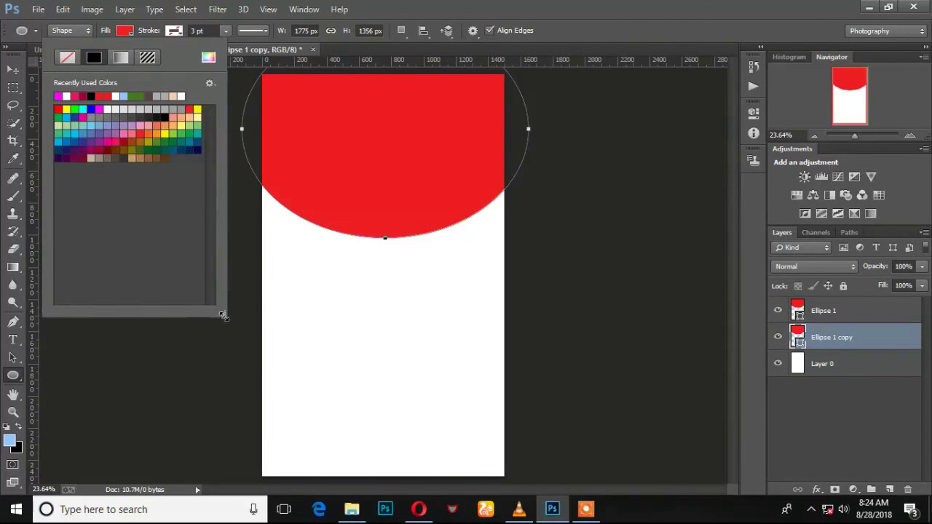
left_click(120, 140)
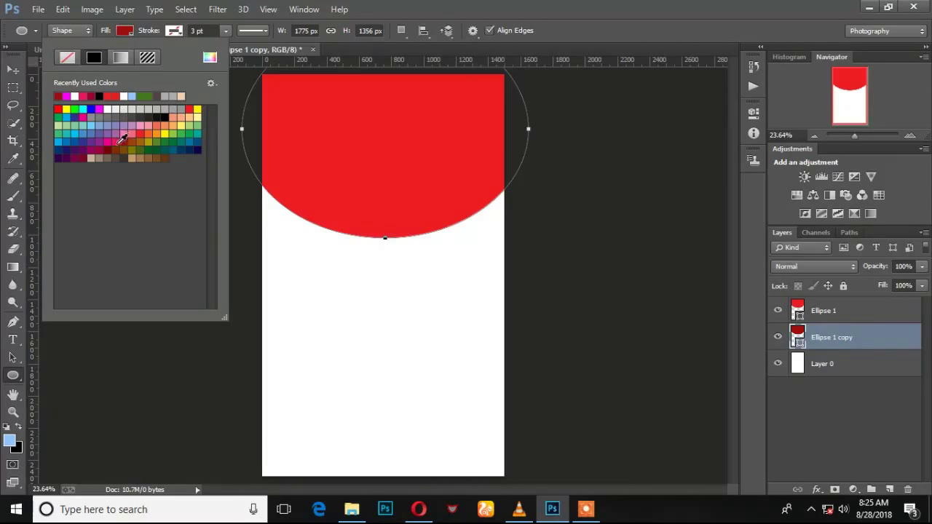
left_click(821, 343)
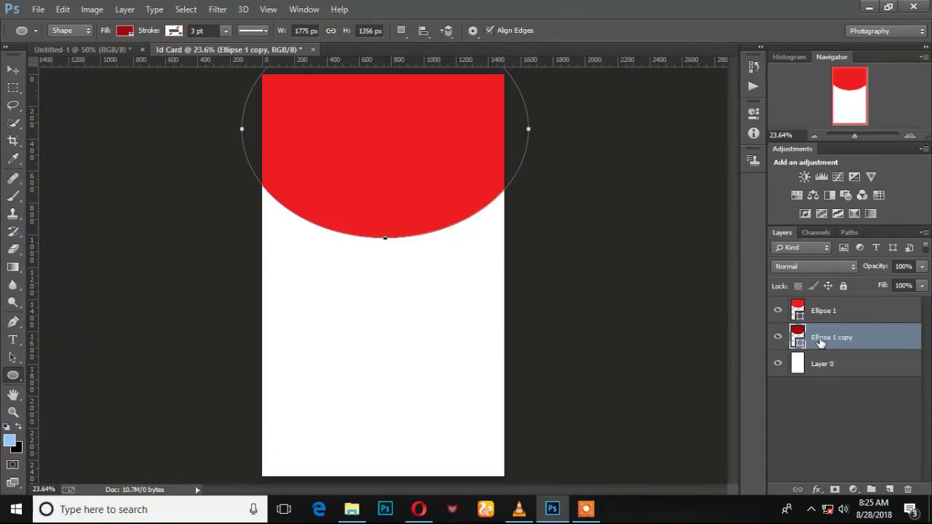
- Shift the dark red Ellipse 1 copy lower so it shows as a dark band under the red header
key("ctrl+t")
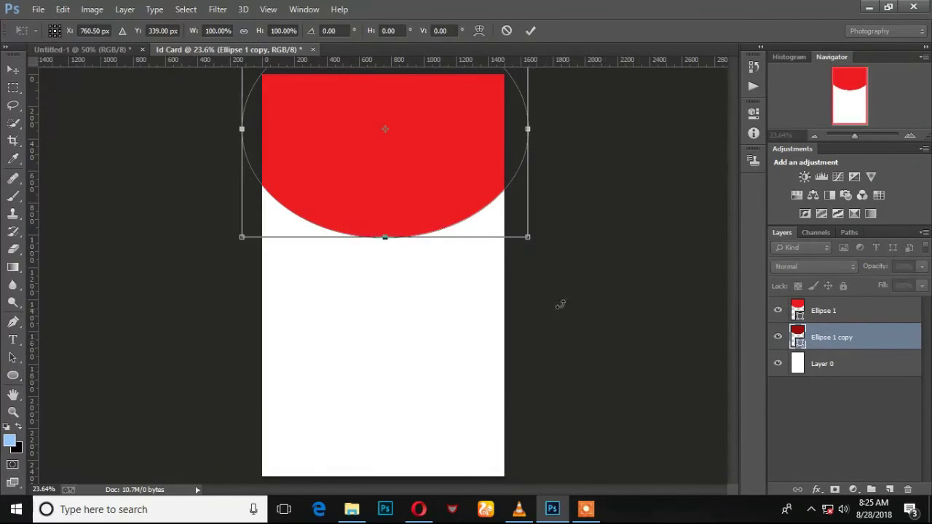
left_click_drag(439, 202, 423, 218)
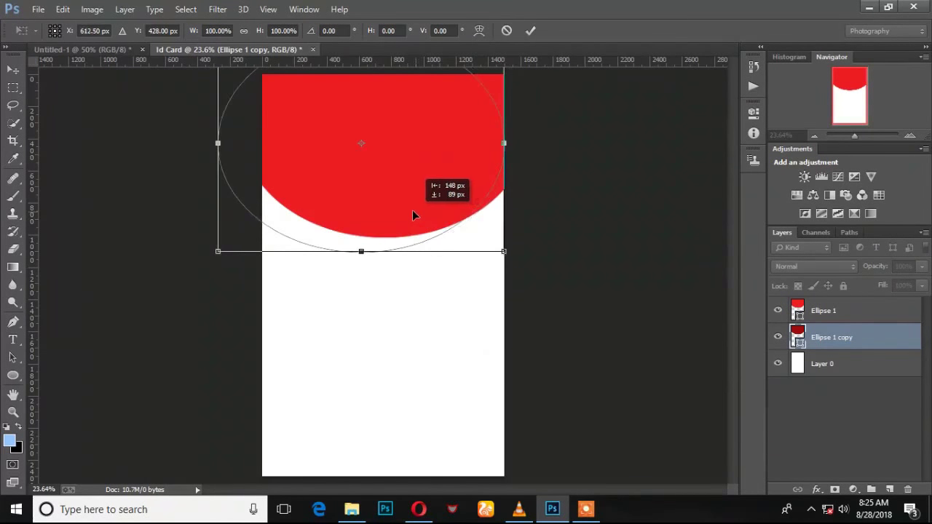
left_click_drag(423, 213, 412, 208)
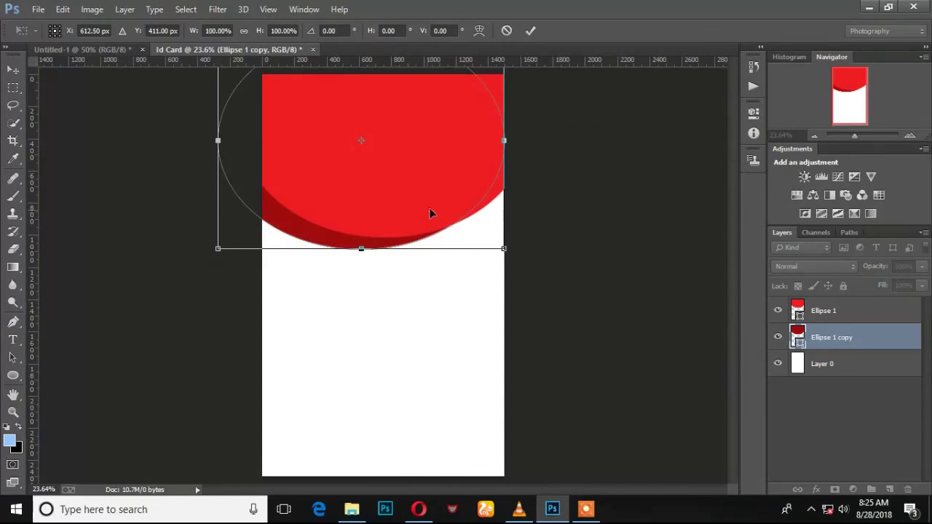
left_click(530, 31)
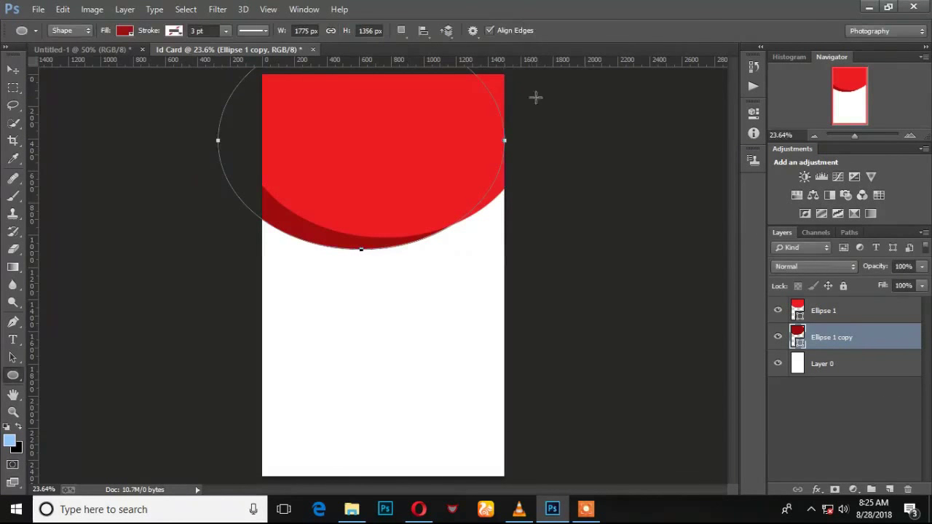
left_click(586, 509)
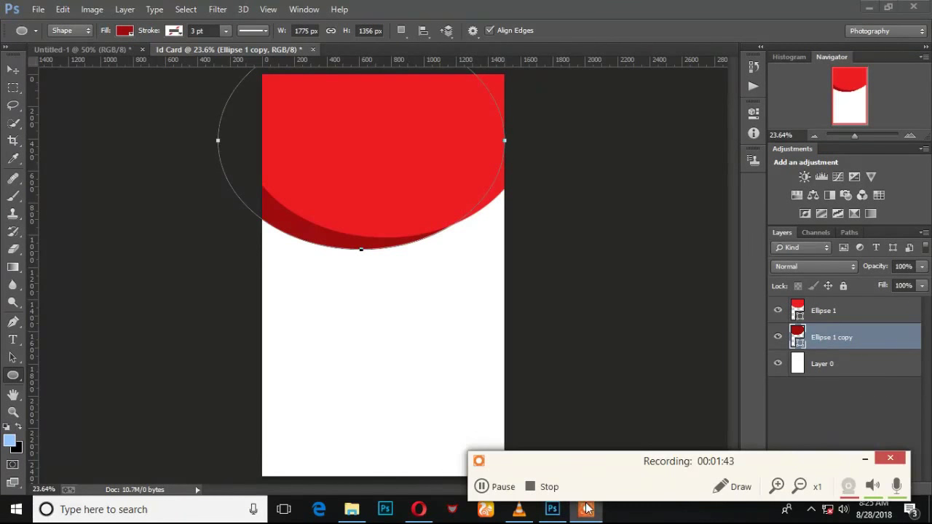
left_click(865, 459)
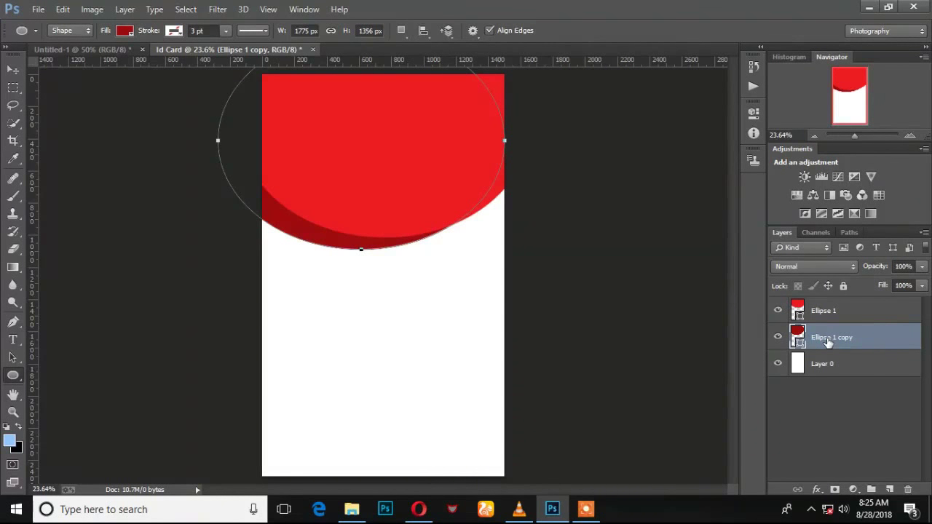
- Duplicate Ellipse 1 again and place the new copy beneath Ellipse 1 copy
left_click(818, 311)
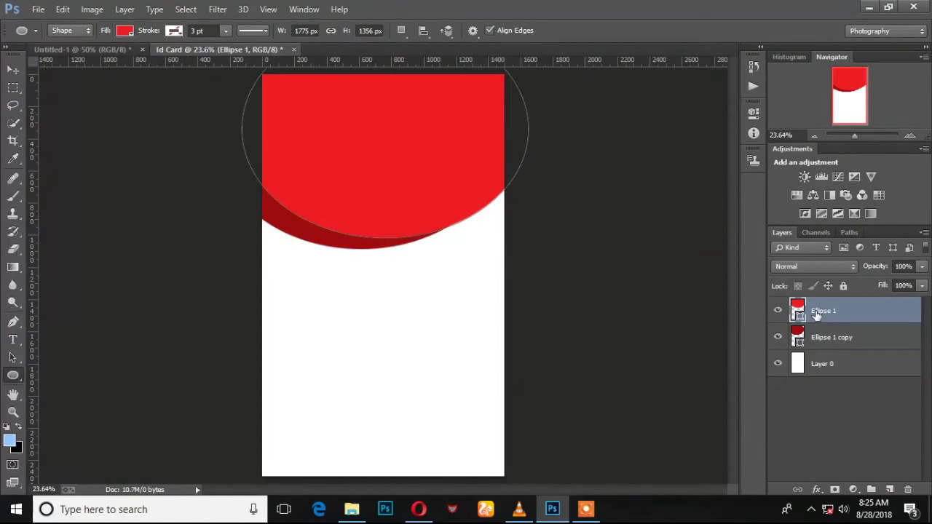
right_click(817, 313)
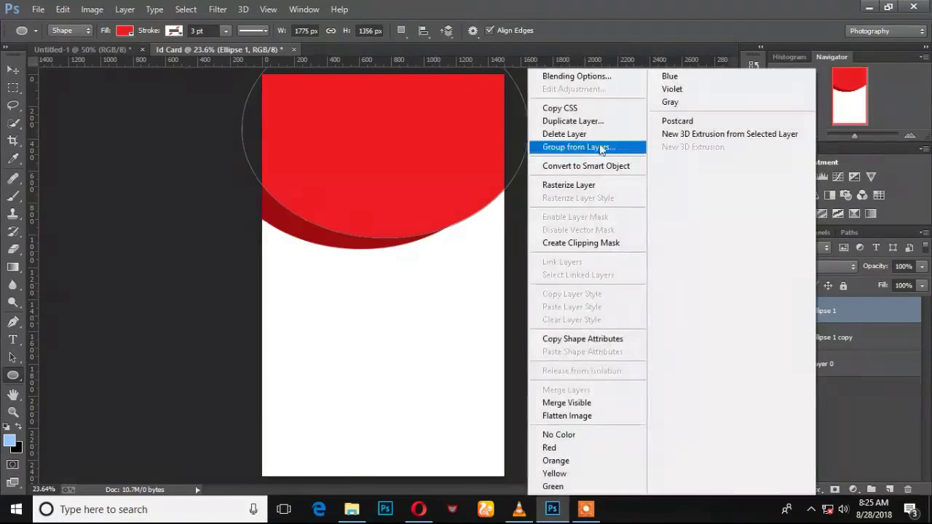
left_click(587, 123)
left_click(585, 153)
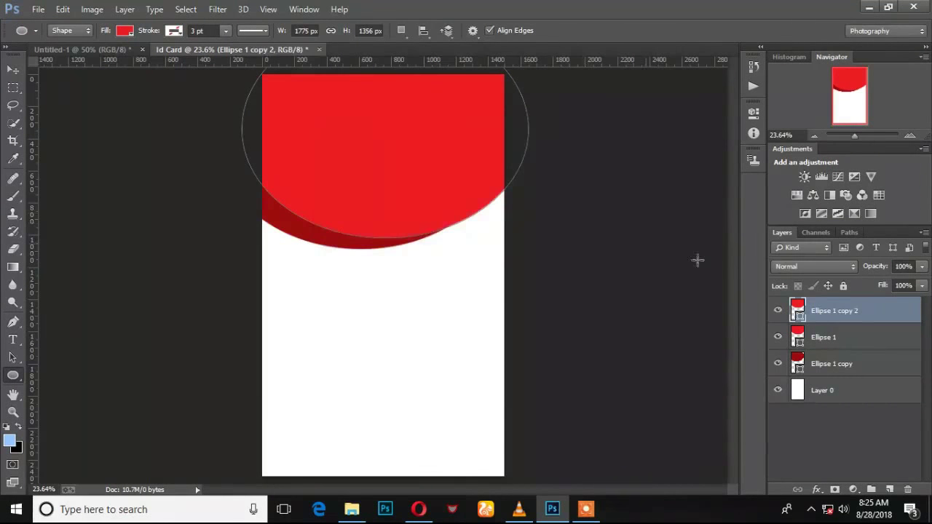
left_click_drag(851, 314, 852, 377)
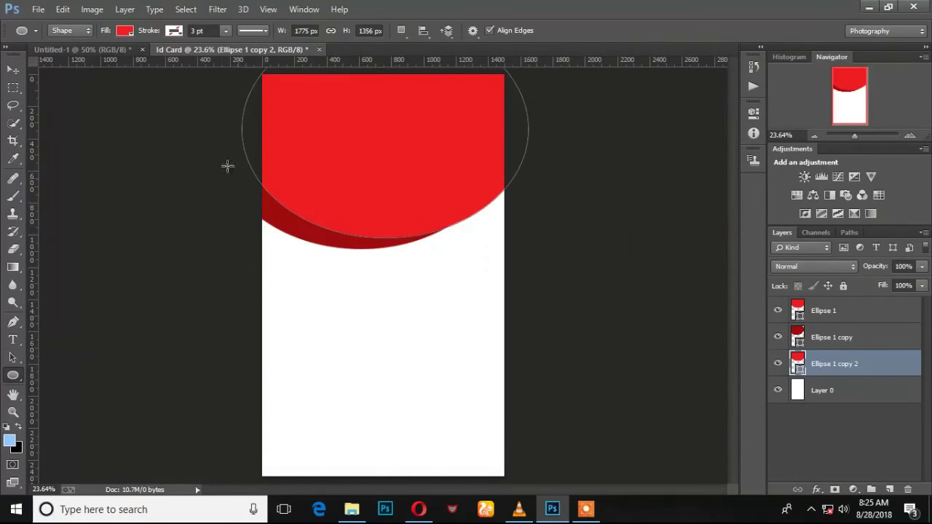
- Set the fill of Ellipse 1 copy 2 to orange
left_click(125, 30)
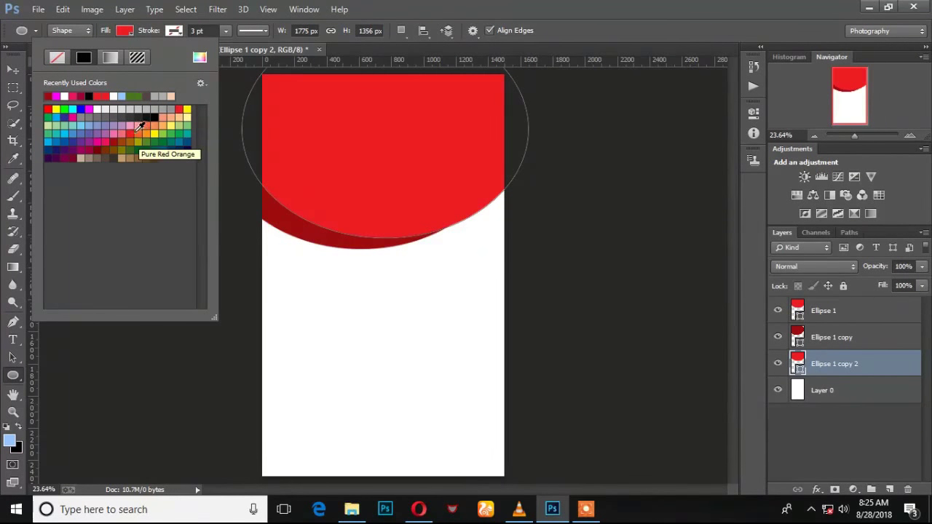
left_click(144, 134)
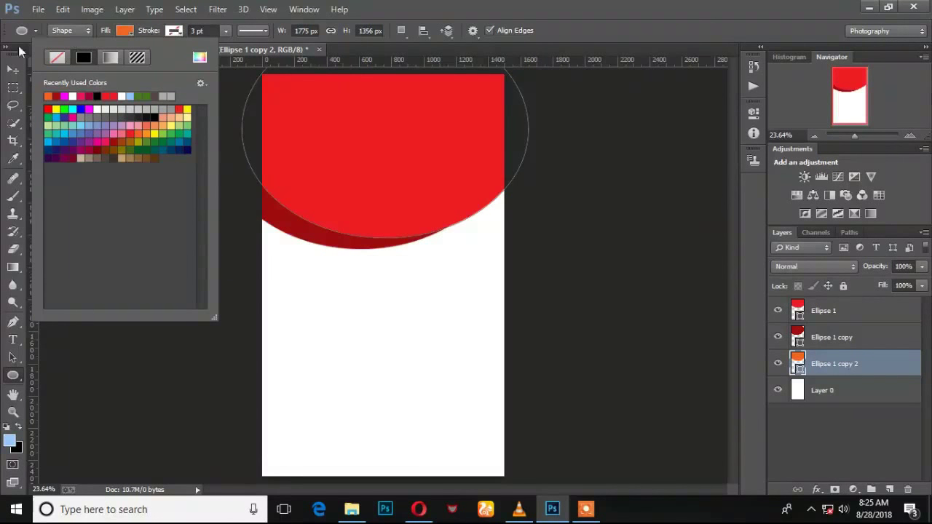
left_click(13, 69)
- Move the orange ellipse, enlarge it about 3–4% and rotate it -7.55° so it peeks below
key("ctrl+t")
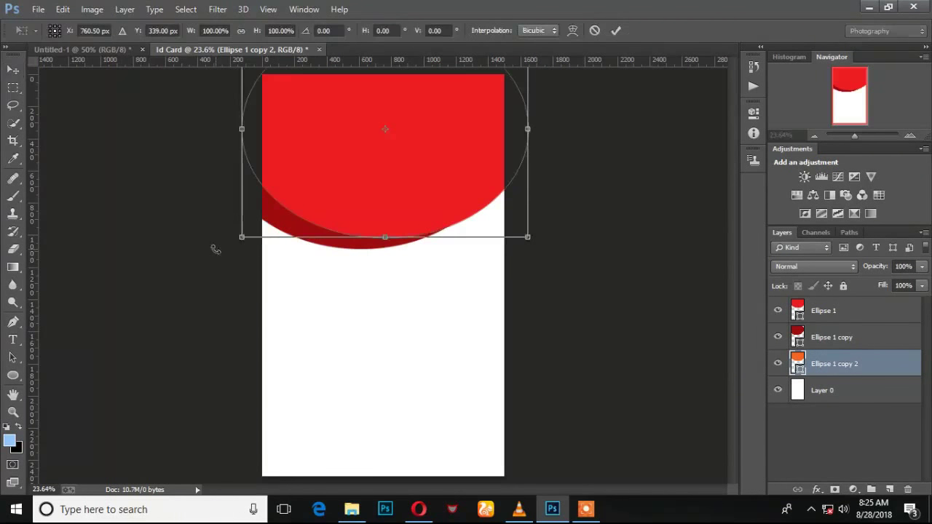
left_click_drag(453, 187, 435, 209)
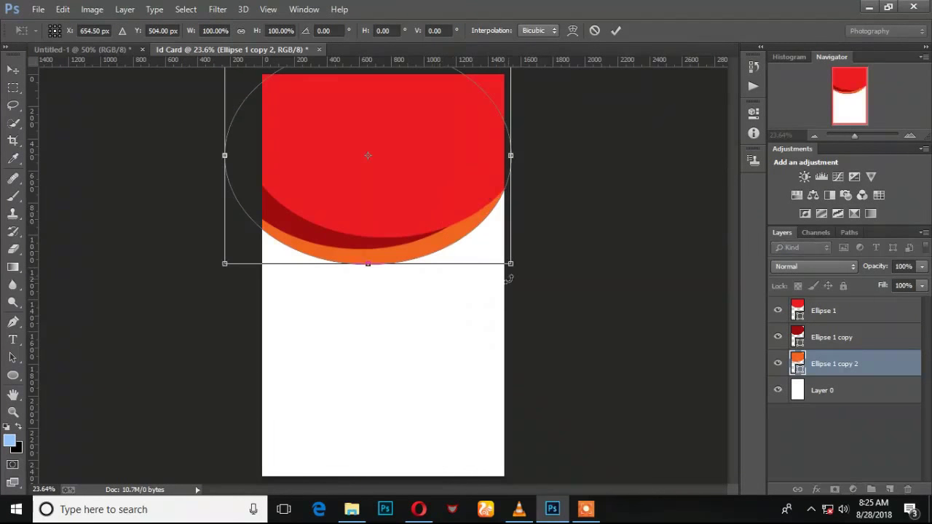
left_click_drag(510, 265, 519, 272)
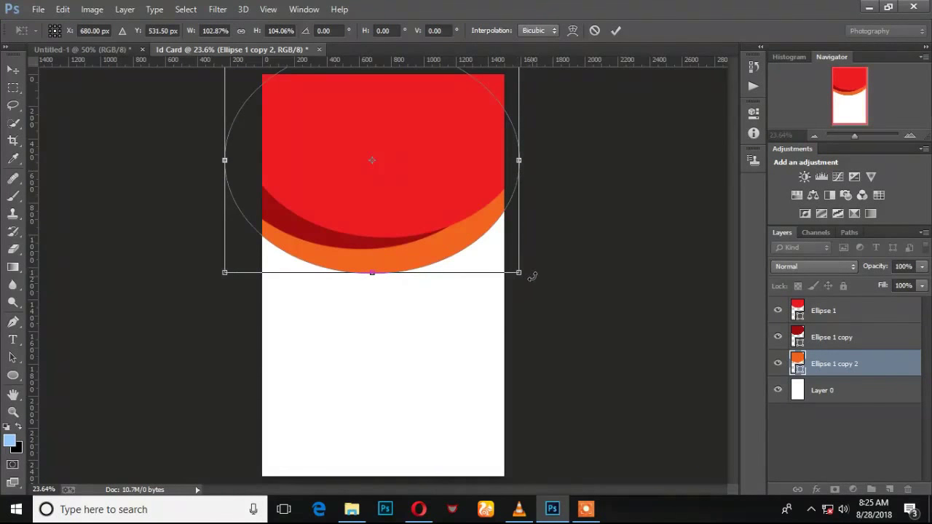
left_click_drag(531, 279, 530, 249)
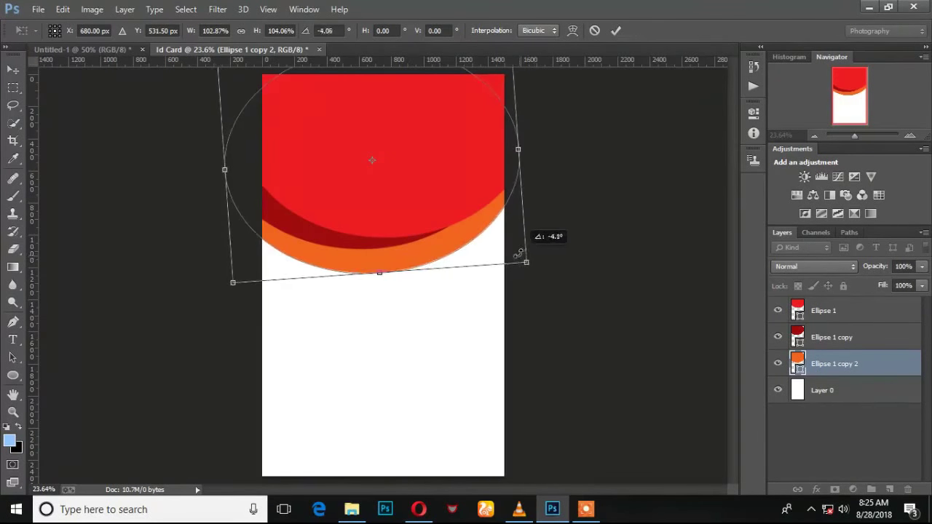
left_click_drag(473, 241, 467, 234)
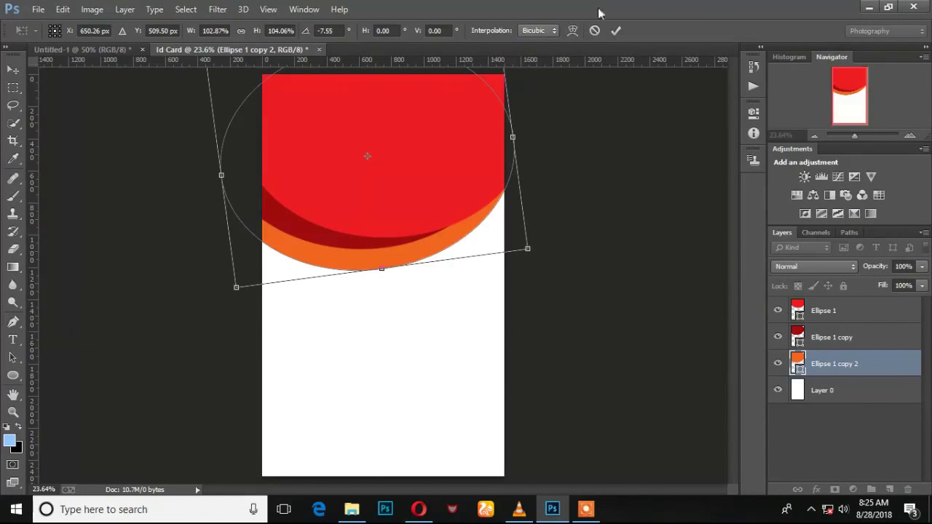
left_click(616, 30)
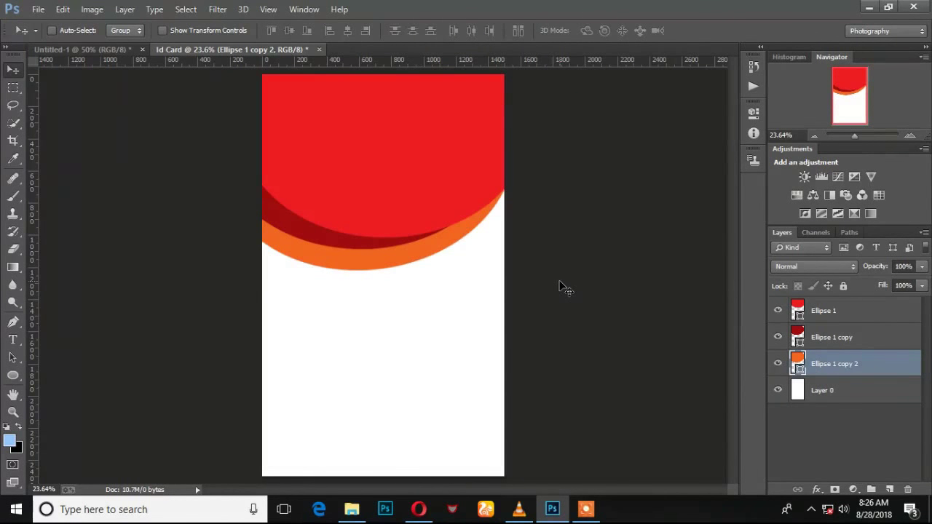
key("ctrl+s")
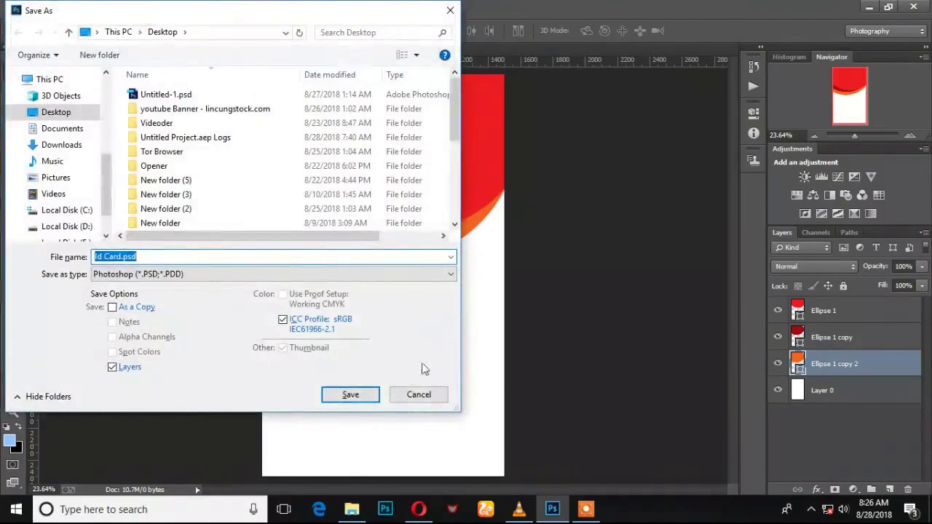
left_click(418, 395)
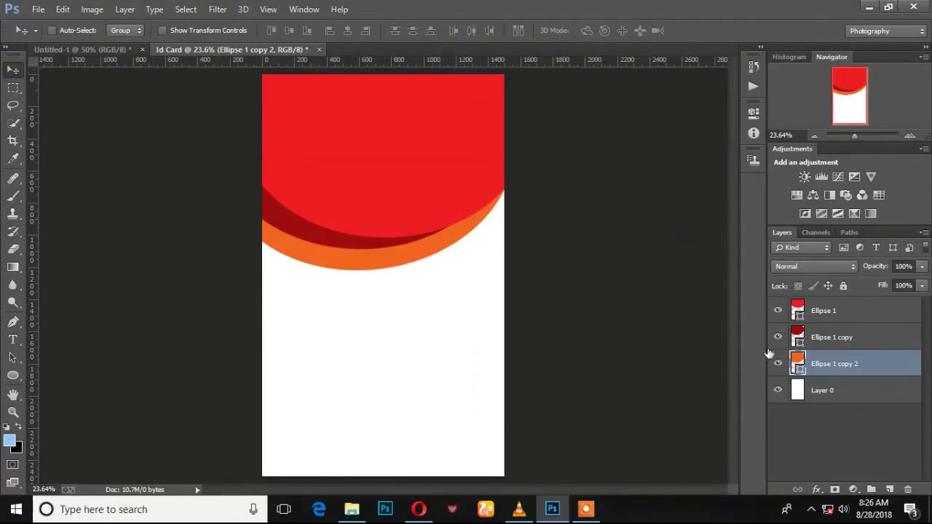
left_click(12, 375)
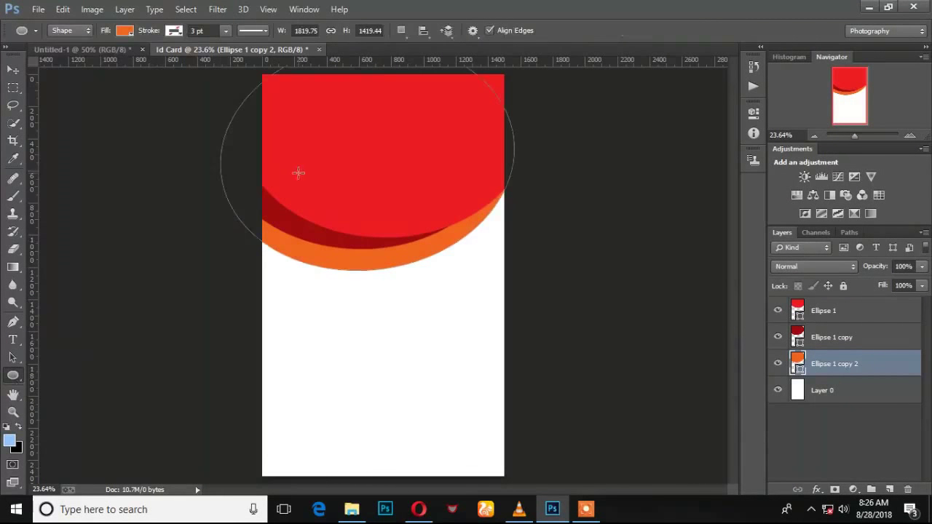
left_click(125, 32)
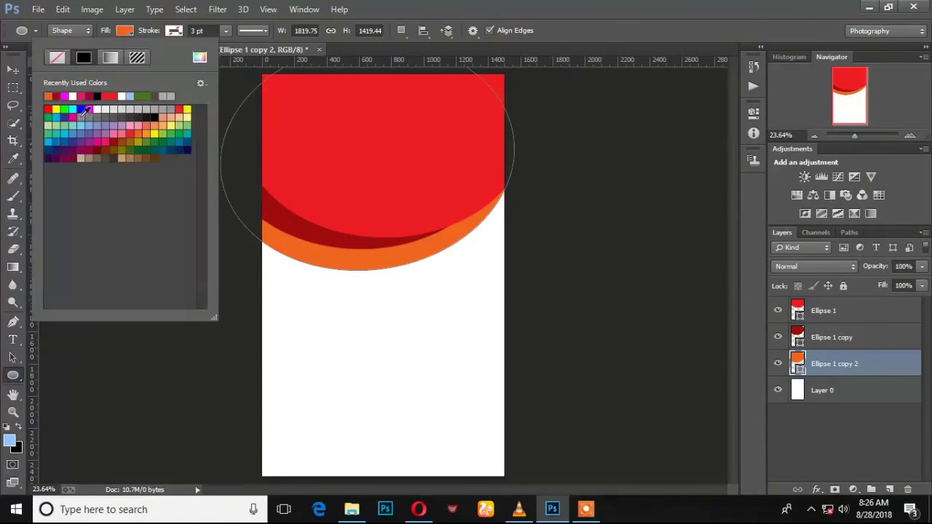
left_click(70, 132)
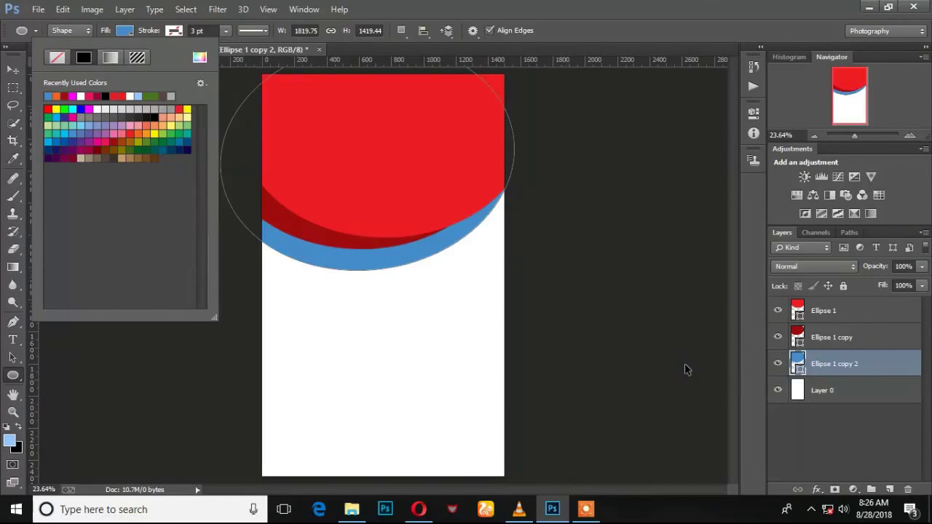
left_click(220, 86)
left_click(225, 83)
left_click(438, 213)
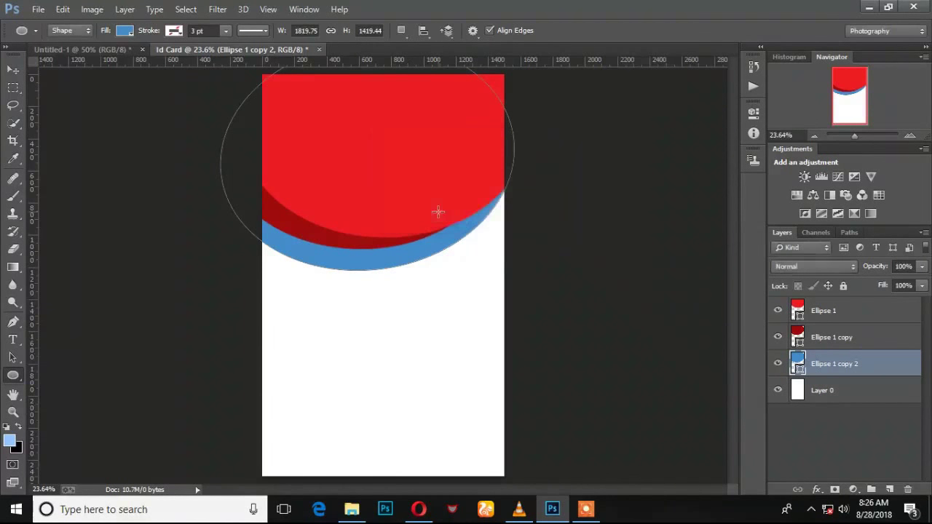
key("ctrl+z")
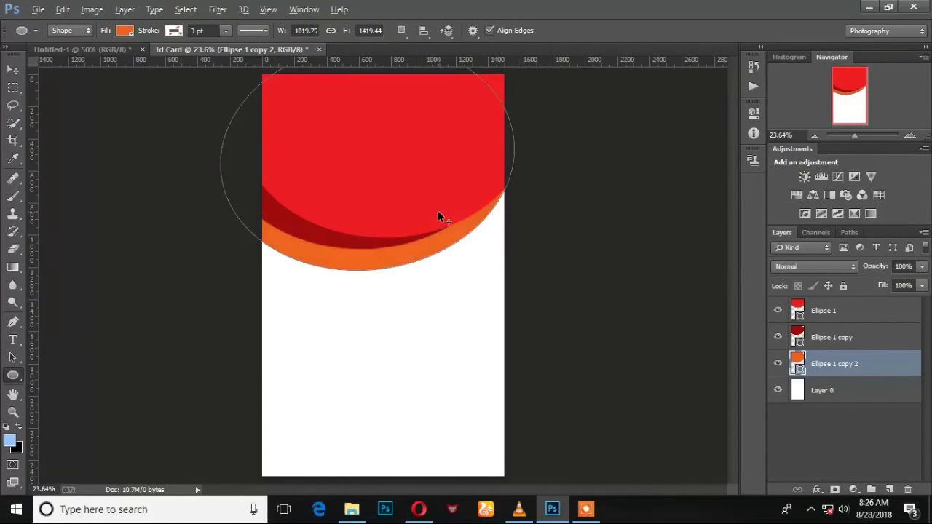
left_click(13, 69)
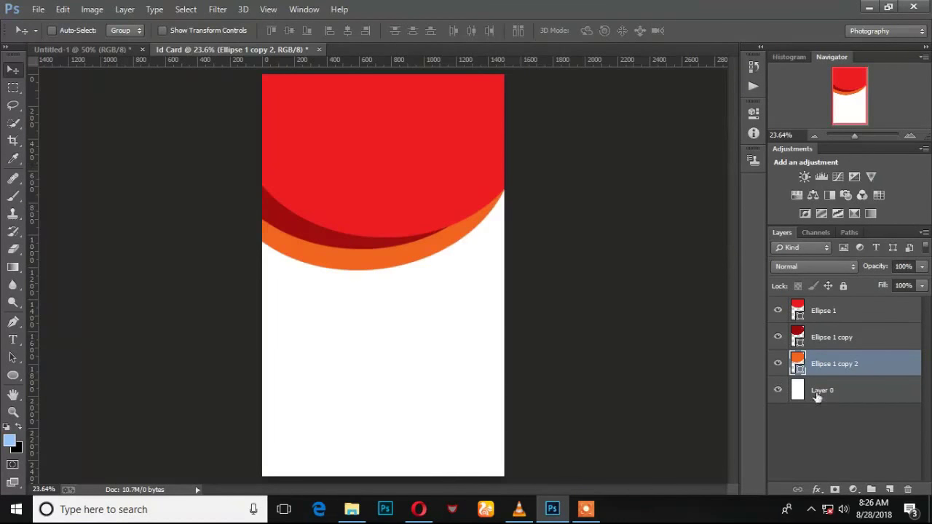
- On a new layer above Ellipse 1, draw a 525 px circle in the red header area
left_click(828, 312)
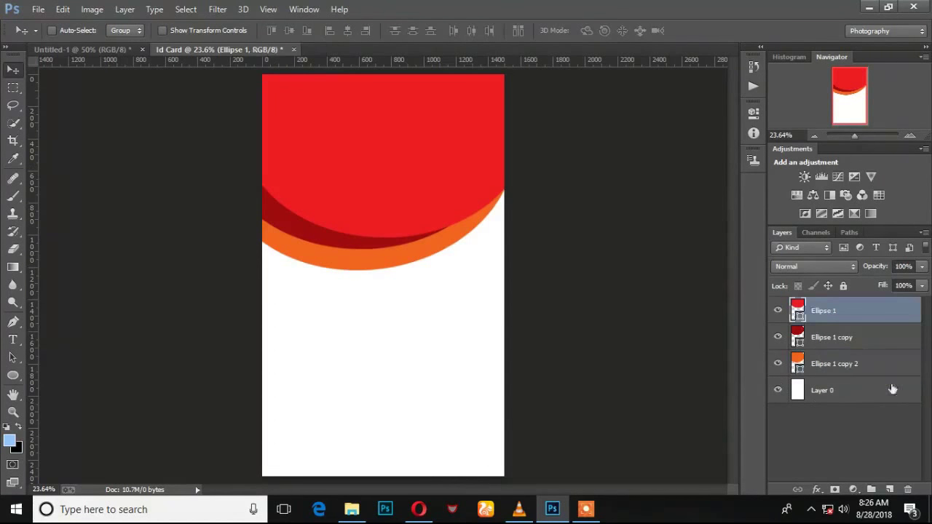
left_click(889, 489)
left_click(13, 375)
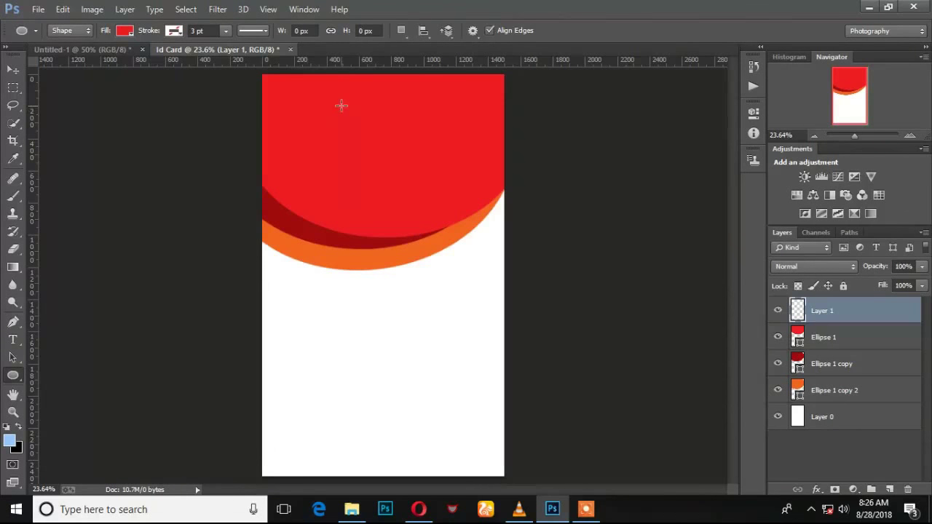
left_click_drag(341, 105, 427, 199)
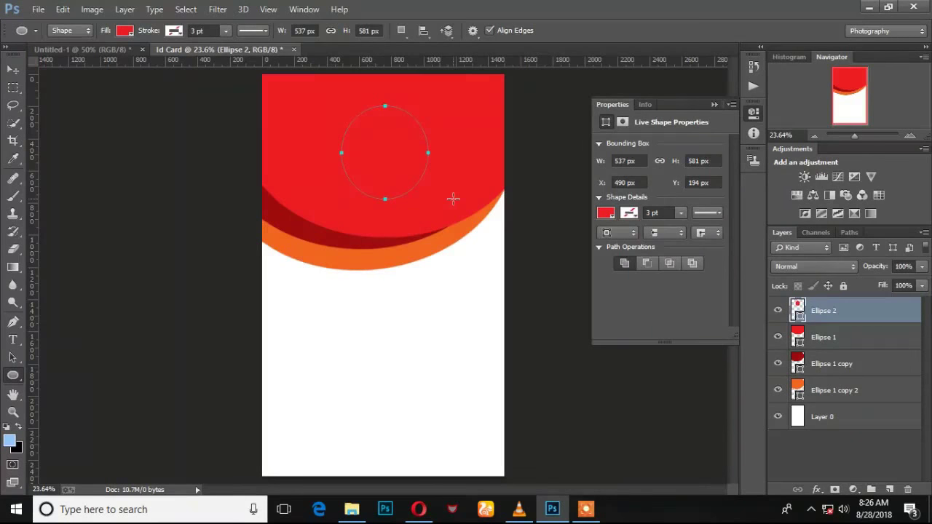
key("ctrl+z")
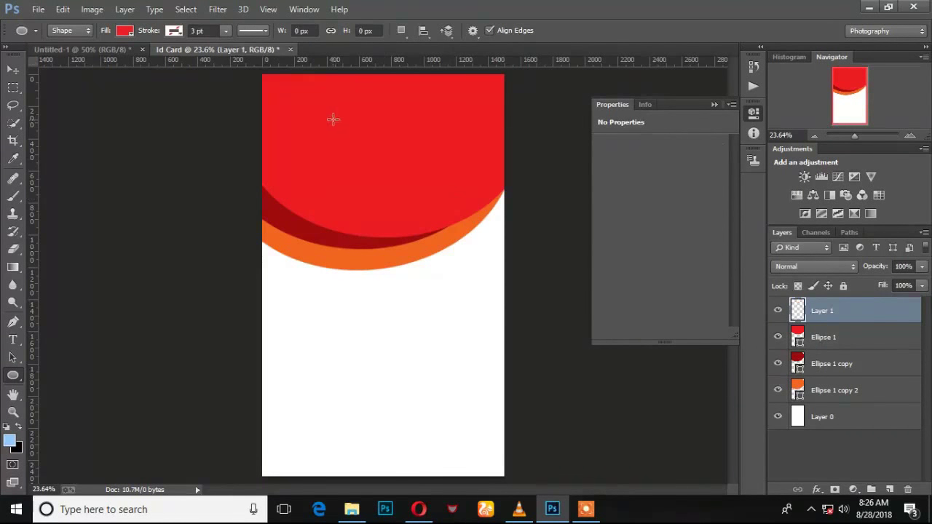
left_click_drag(331, 111, 420, 200)
- Give the circle a light grey fill and a black 3 pt stroke
left_click(124, 31)
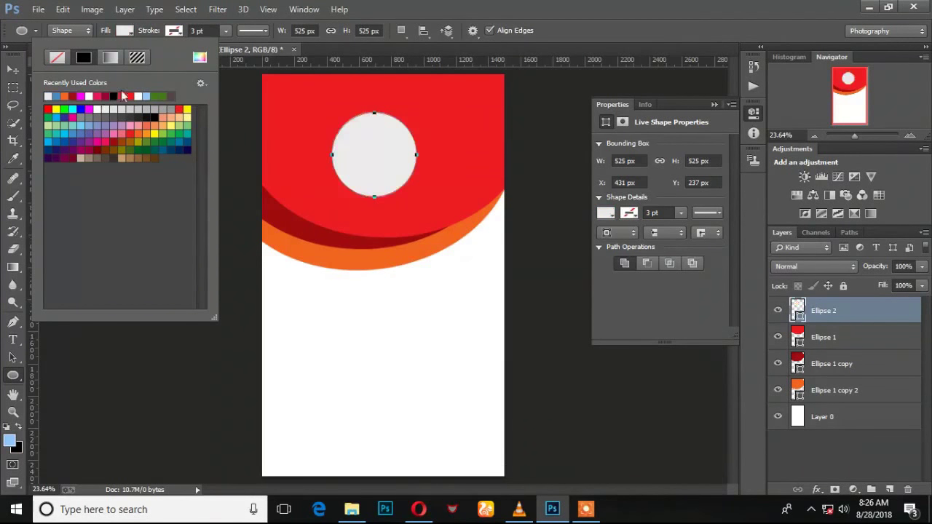
left_click(179, 33)
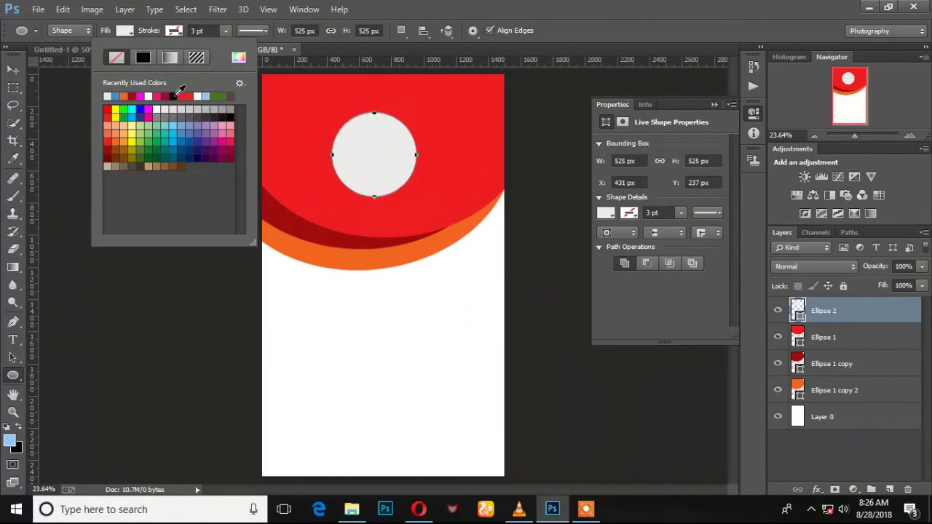
left_click(174, 95)
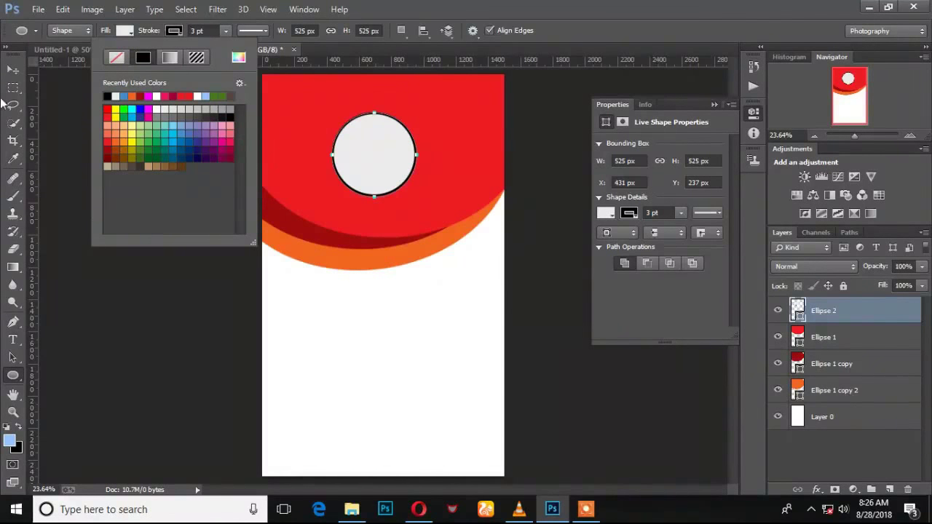
left_click(13, 69)
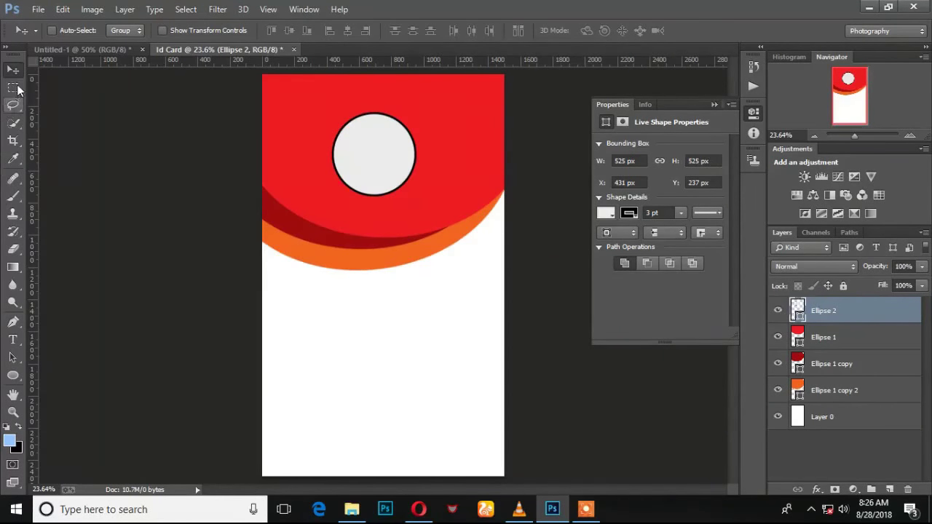
- Move the grey Ellipse 2 circle to X 498 px, Y 211 px, centred across the header
left_click(13, 87)
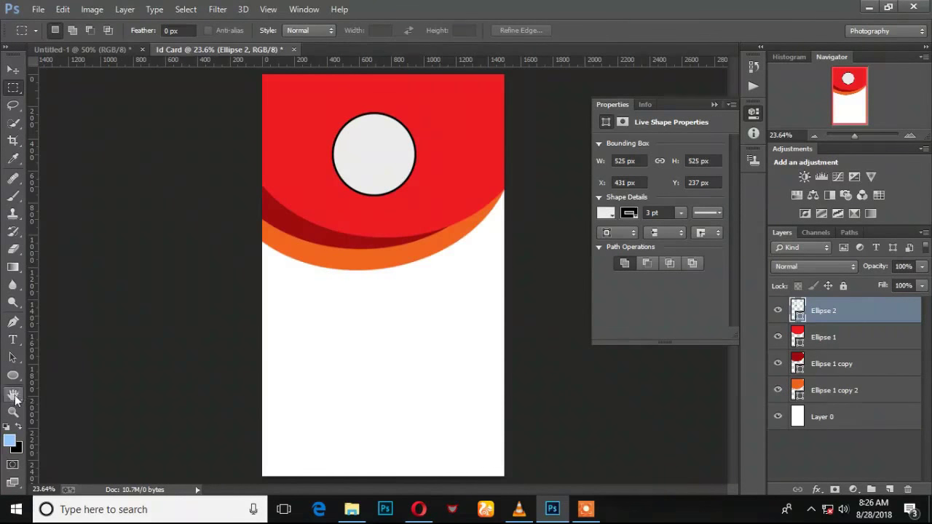
left_click(13, 376)
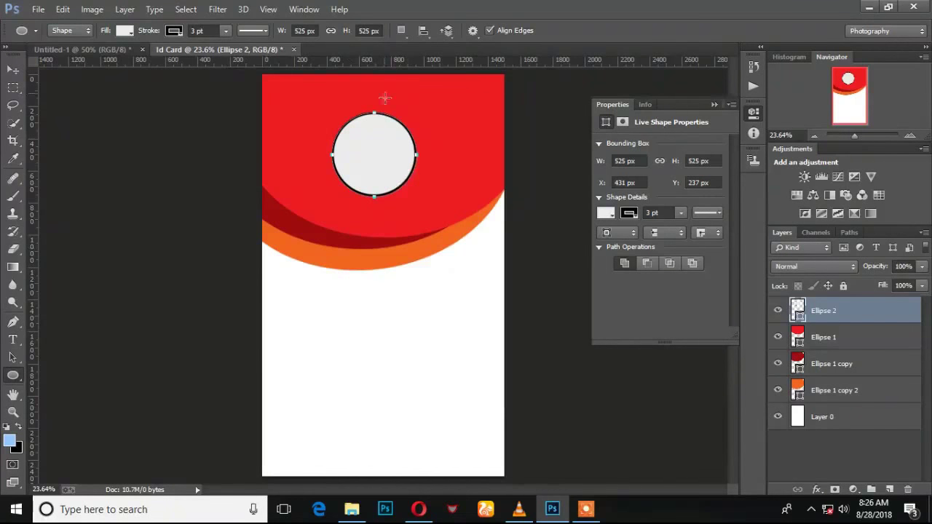
left_click(13, 69)
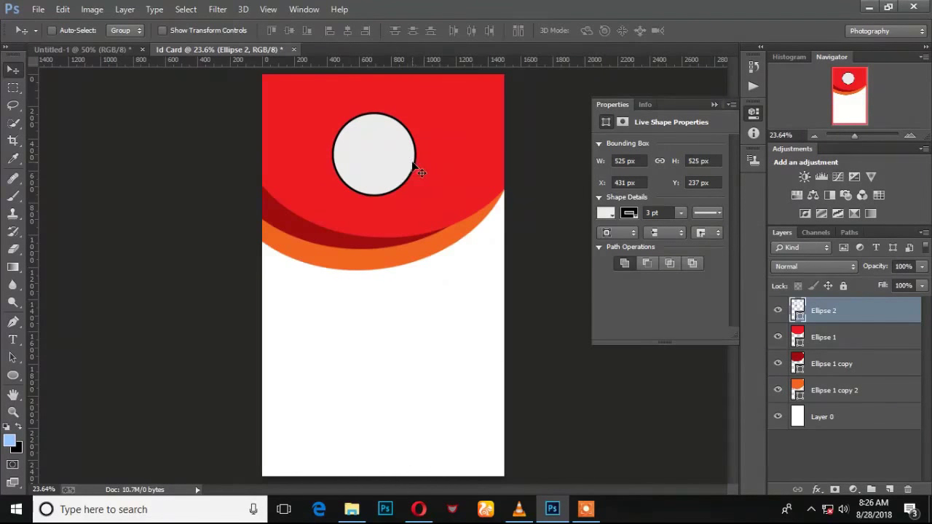
left_click_drag(420, 171, 421, 164)
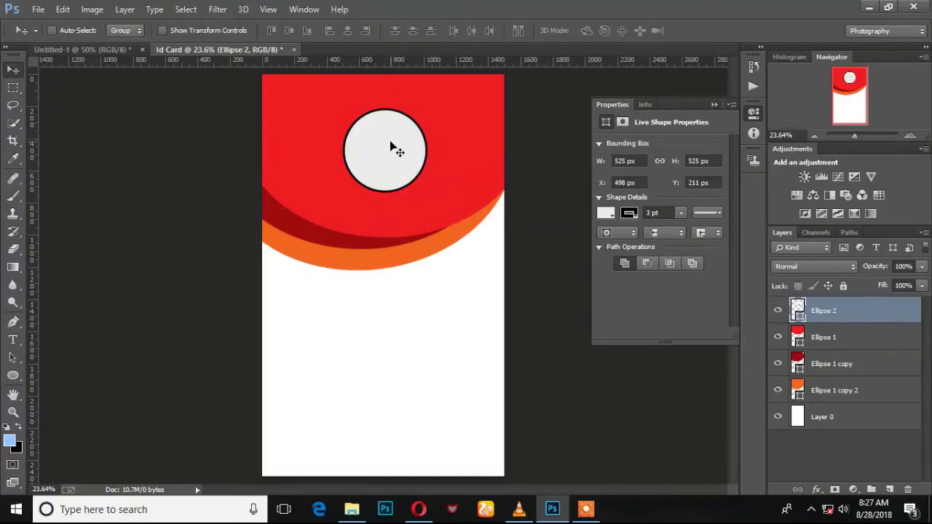
key("ctrl+t")
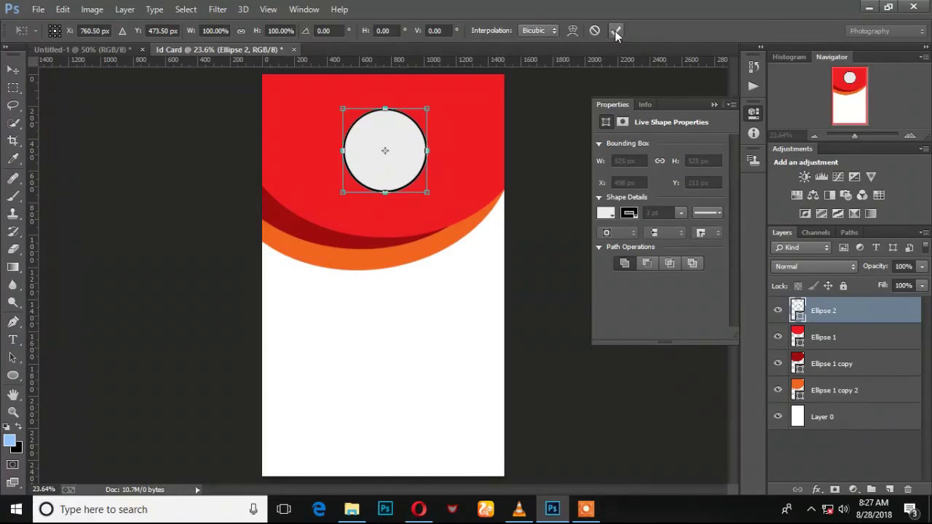
left_click(616, 31)
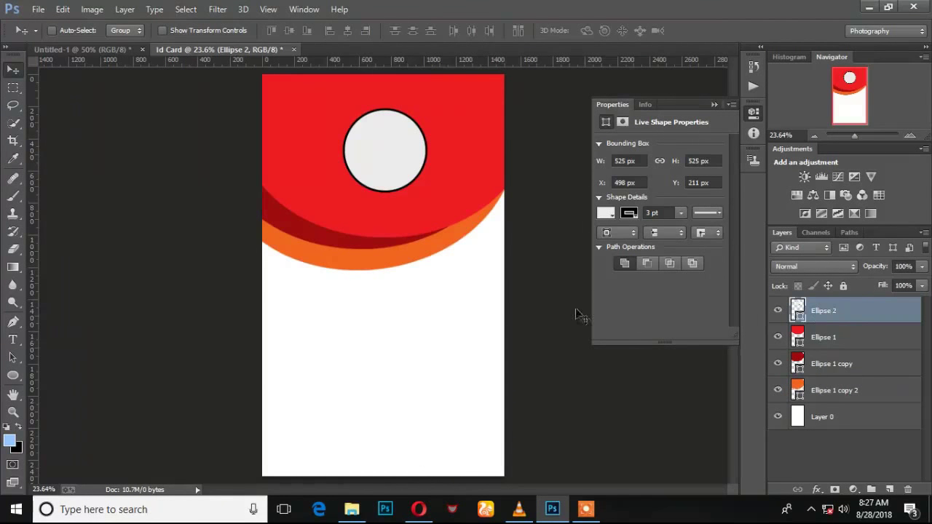
left_click(38, 9)
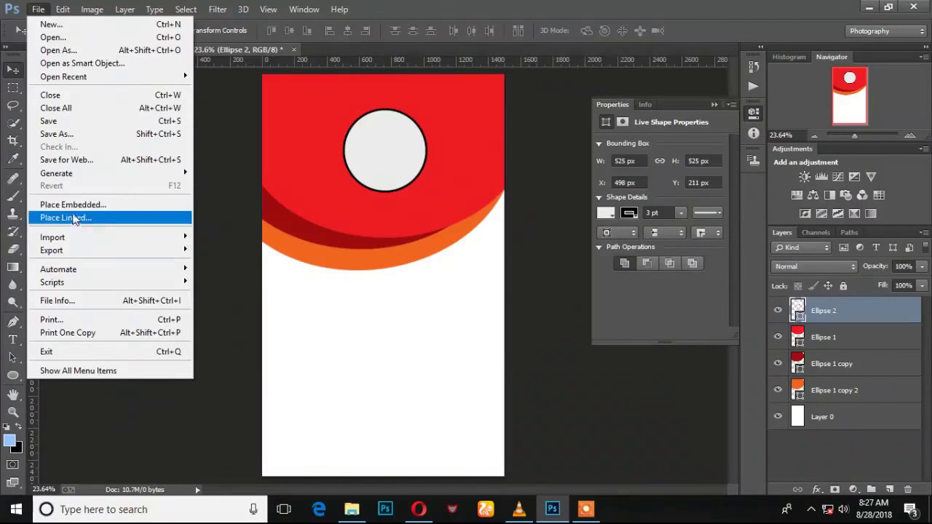
- Place photo-247878.jpeg from Desktop > HD Pexels > HD Pexels as an embedded image
left_click(75, 204)
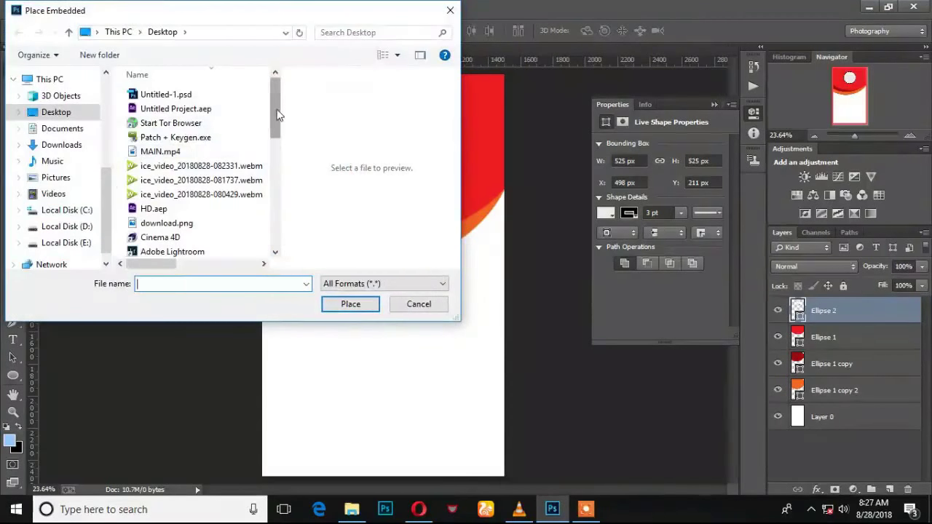
left_click_drag(277, 115, 214, 198)
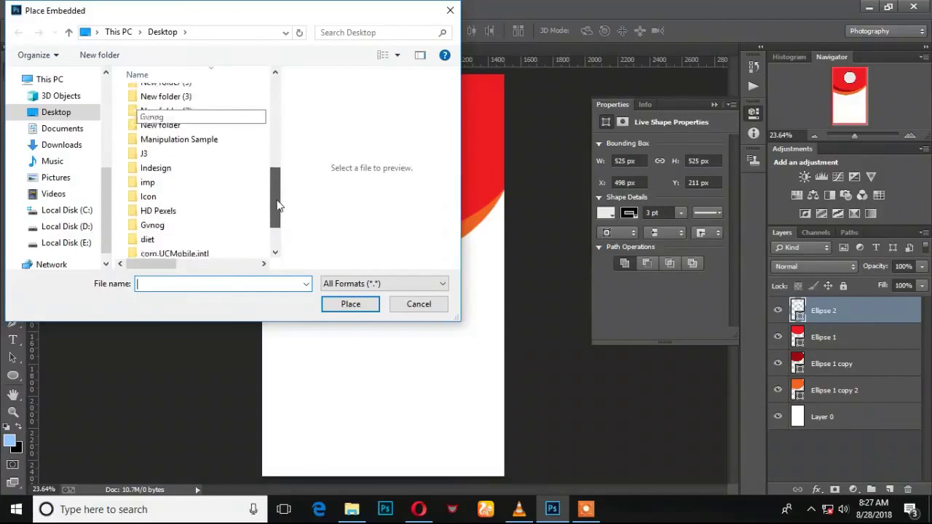
double_click(170, 202)
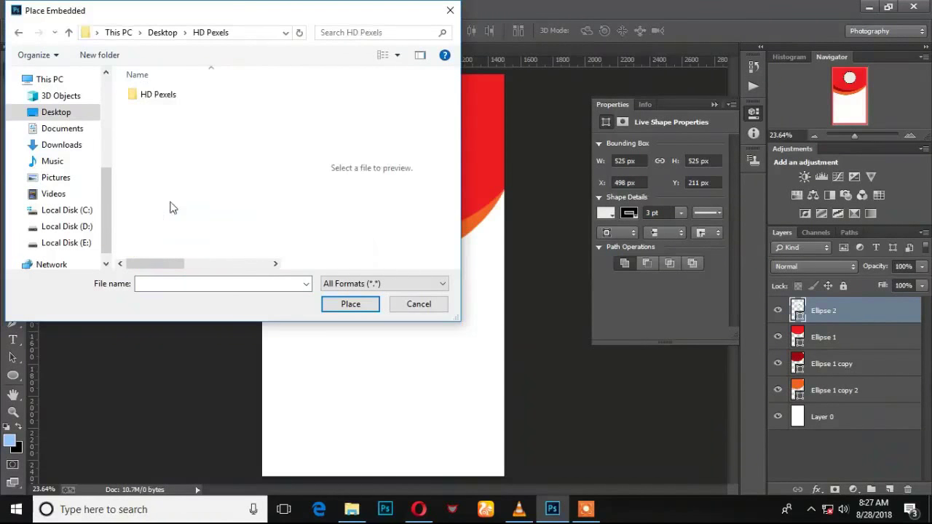
double_click(174, 102)
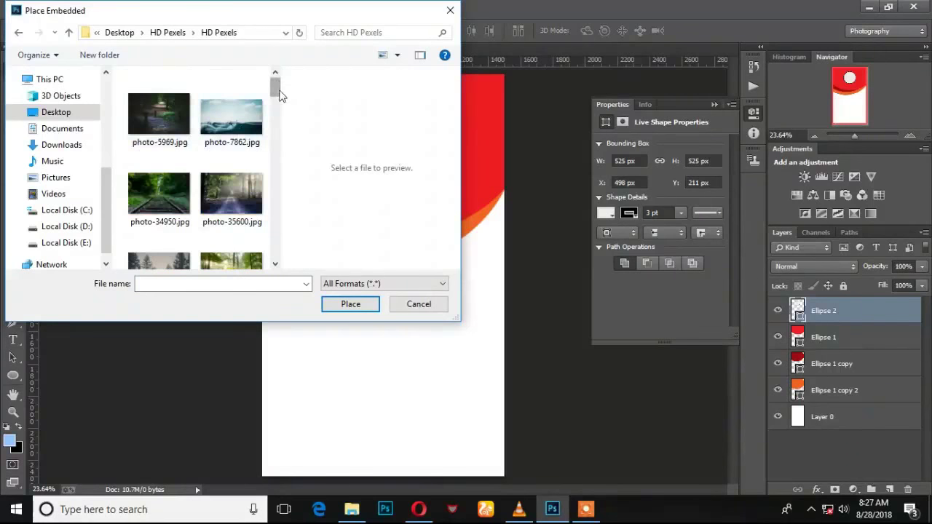
left_click_drag(279, 87, 275, 159)
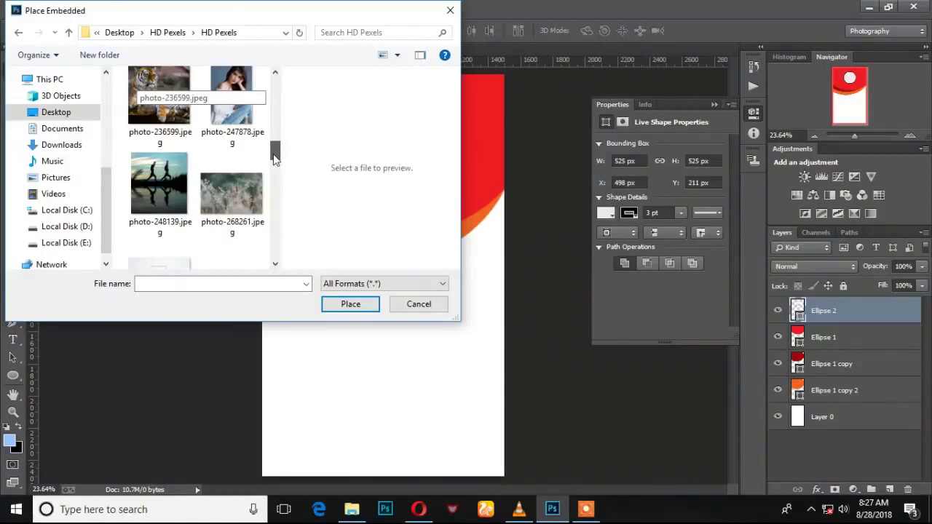
left_click_drag(275, 159, 275, 143)
left_click(231, 123)
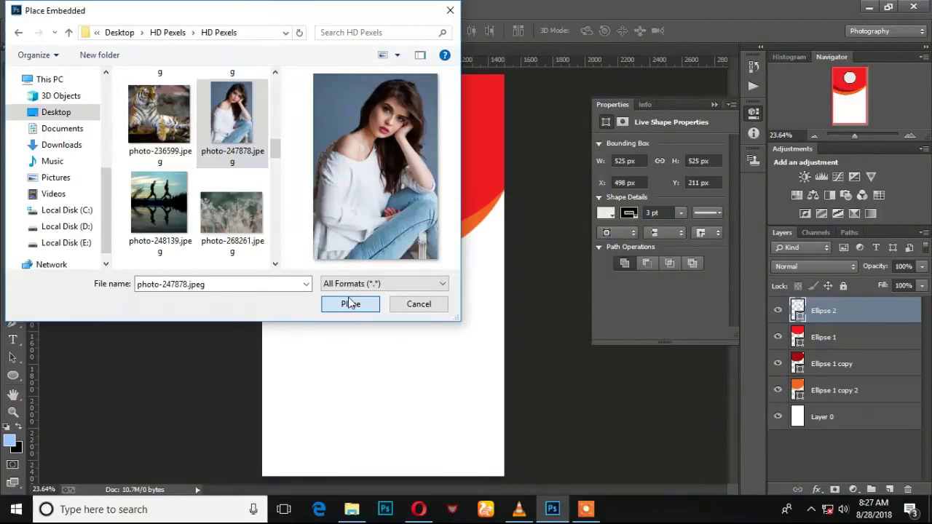
left_click(350, 304)
- Commit the placed photo and scale it down proportionally near the top of the card
left_click_drag(381, 284, 378, 258)
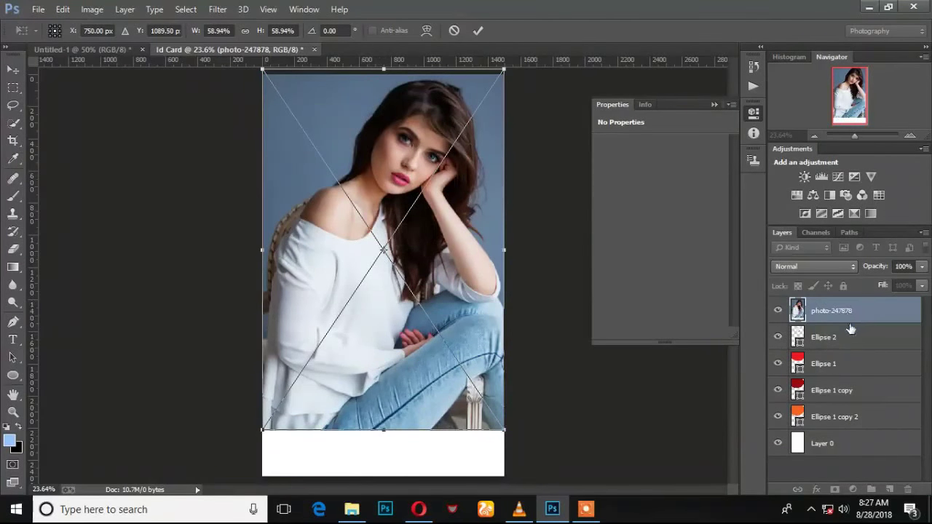
left_click(478, 30)
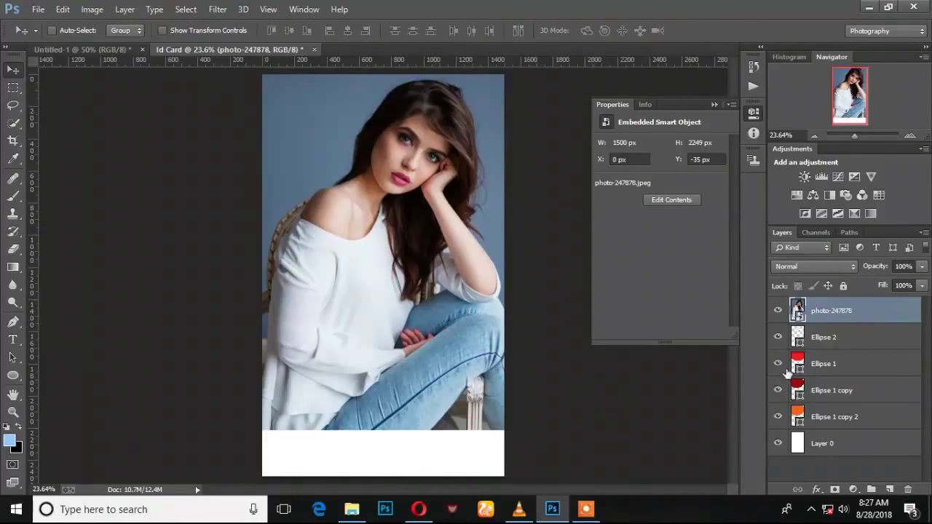
key("ctrl+t")
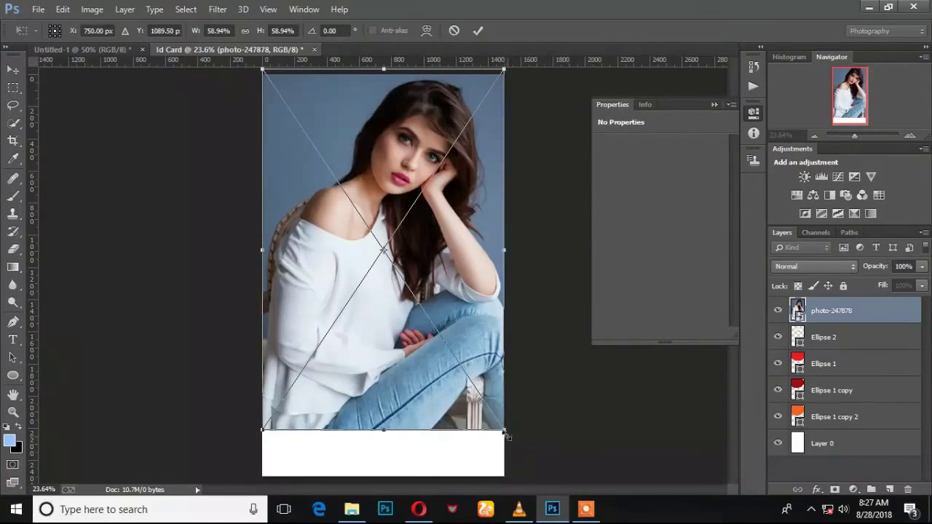
left_click_drag(502, 430, 391, 261)
left_click_drag(321, 190, 380, 204)
- Refine the photo to about 24% × 22% over the circle, dismissing the save prompt
left_click_drag(441, 270, 396, 194)
left_click_drag(366, 146, 393, 146)
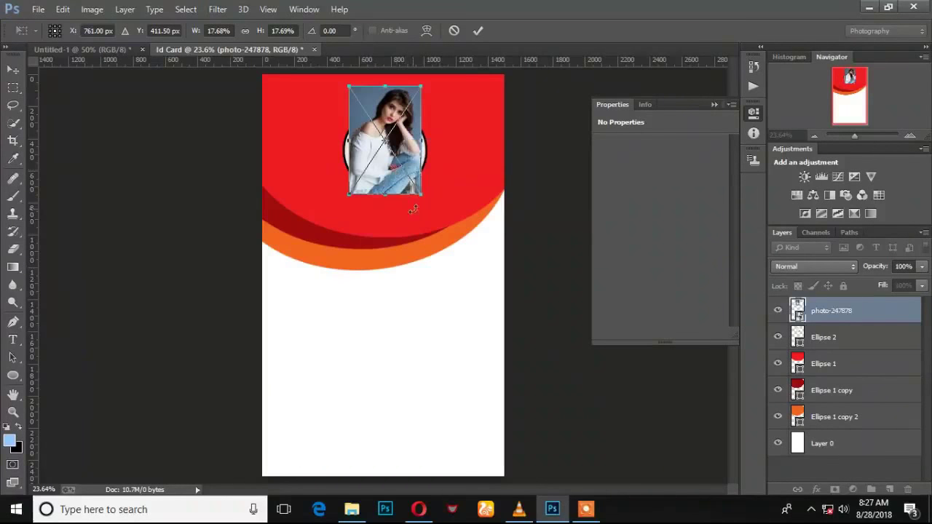
left_click_drag(421, 200, 437, 209)
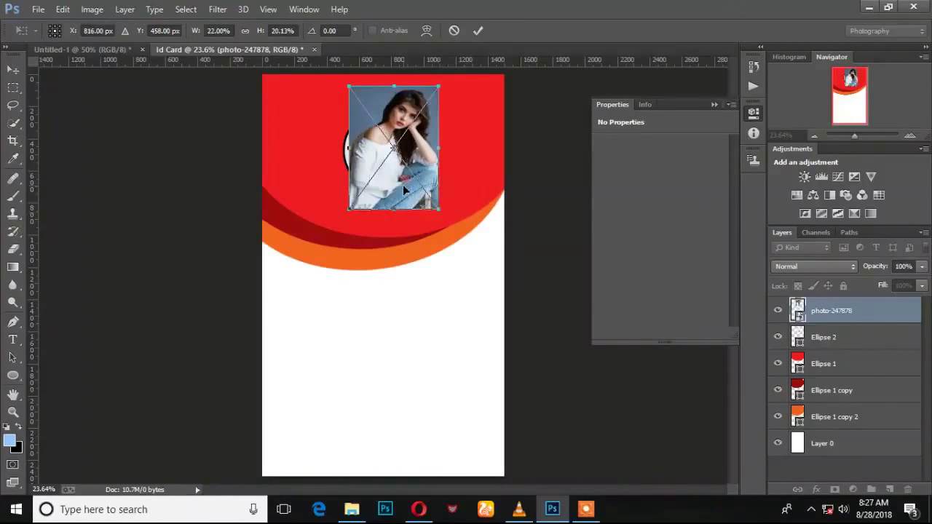
left_click_drag(394, 185, 384, 188)
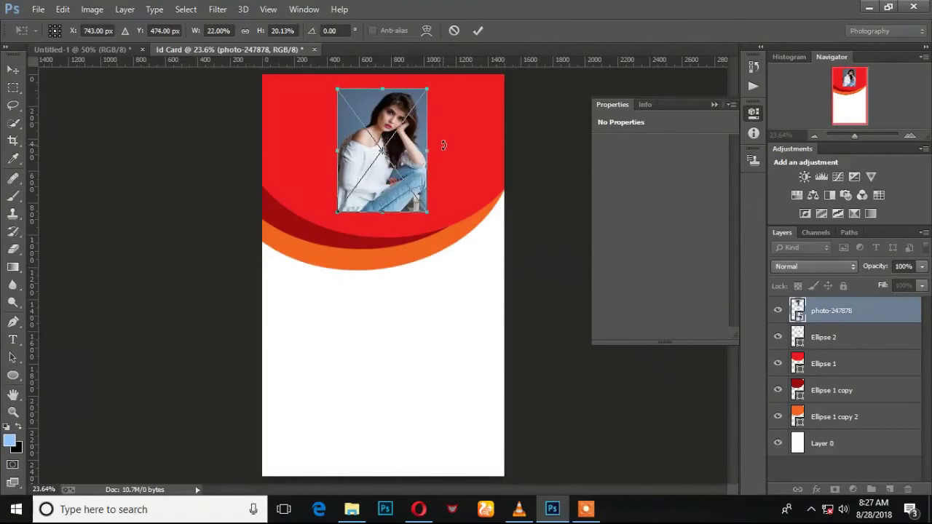
key("ctrl+s")
left_click(514, 193)
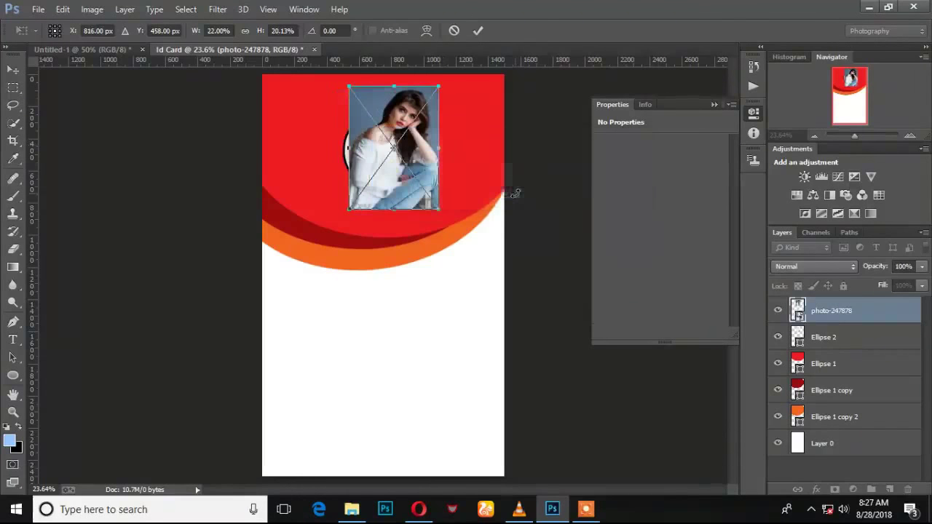
left_click_drag(438, 209, 444, 219)
- Commit the photo's position and clip it as a mask into the white circle
left_click_drag(412, 185, 405, 181)
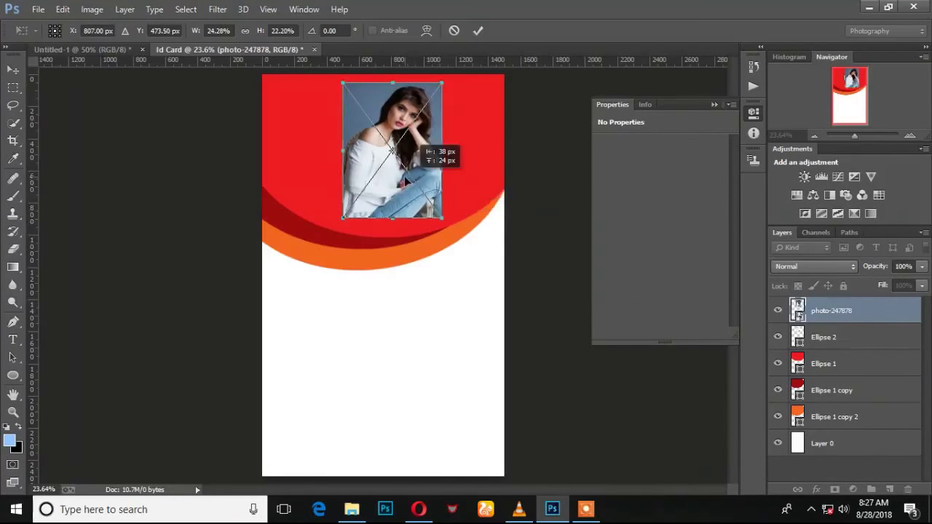
left_click(474, 32)
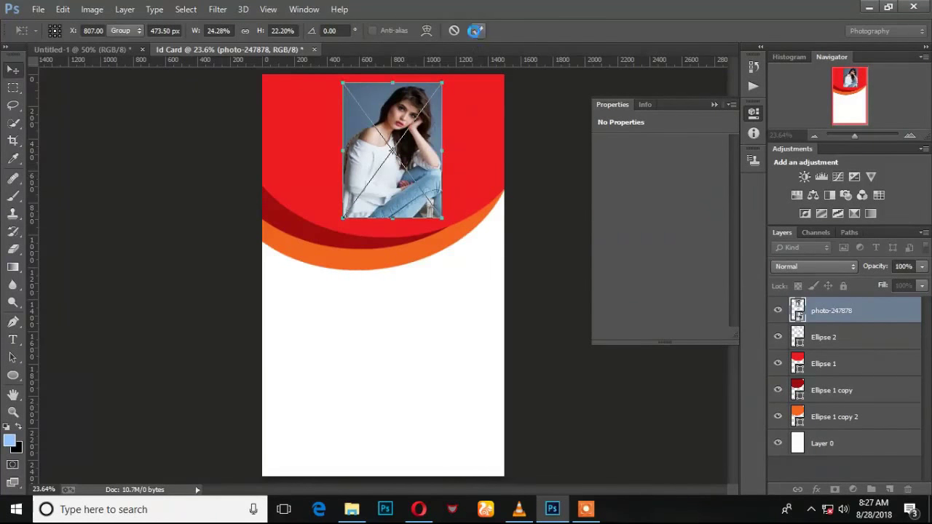
right_click(861, 314)
left_click(607, 264)
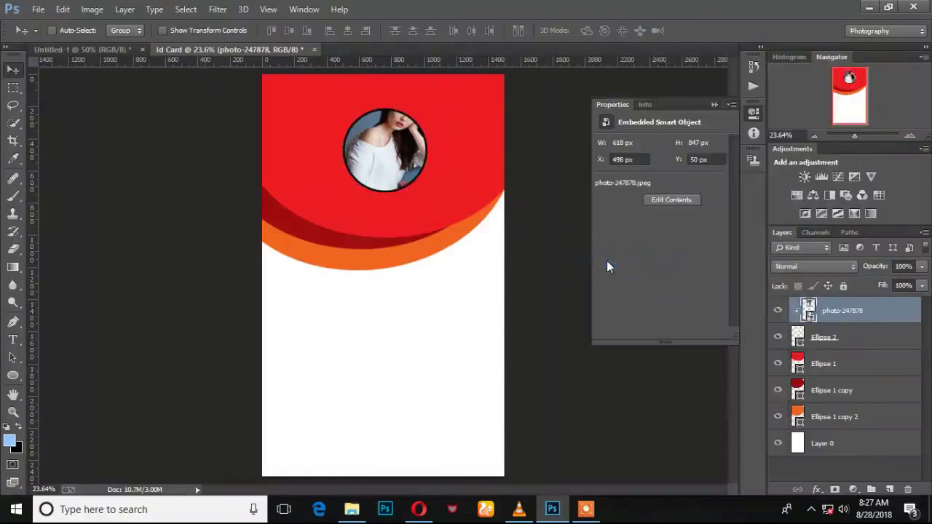
- Enlarge and shift the clipped photo to about 665 × 912 px, centring the face
left_click_drag(393, 148, 388, 163)
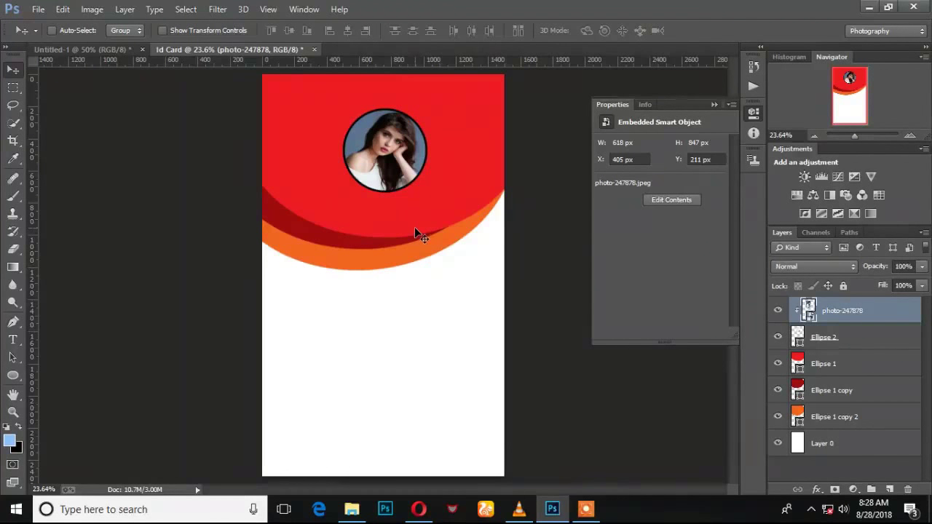
key("ctrl+t")
left_click_drag(426, 244, 435, 254)
left_click_drag(391, 175, 383, 175)
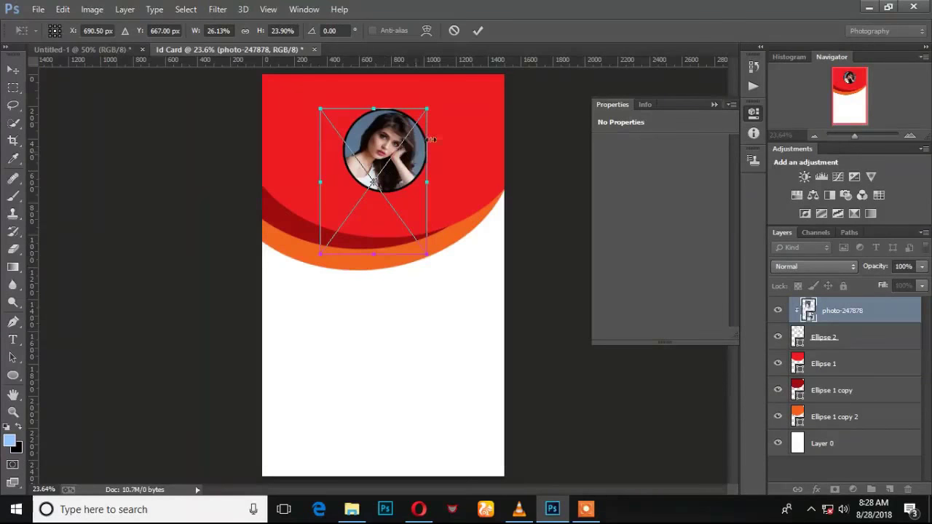
left_click(478, 30)
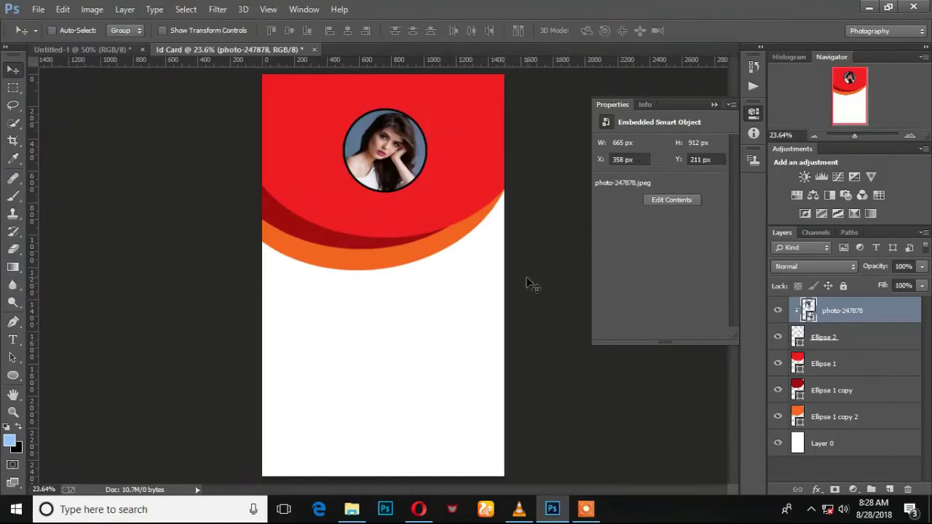
- Start a text layer on the red header with 30 pt size and white #fefdfd colour
left_click(12, 340)
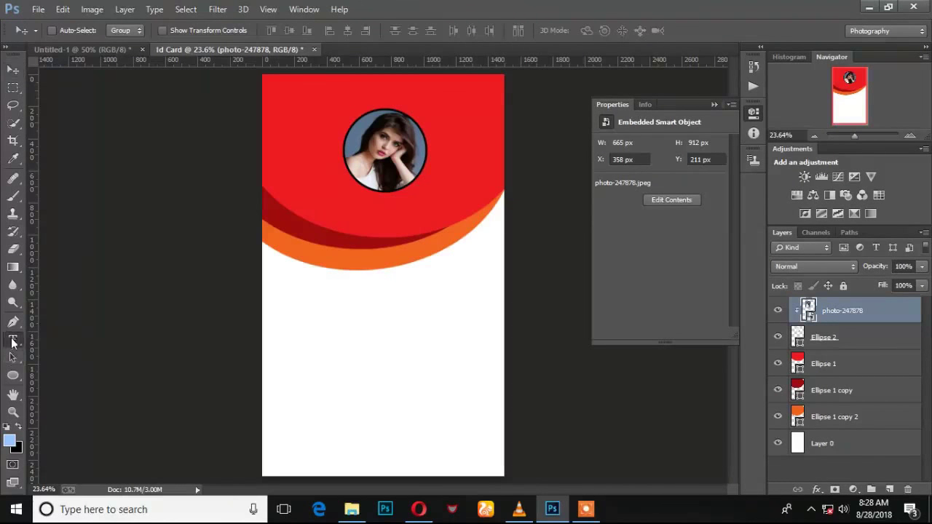
left_click(333, 212)
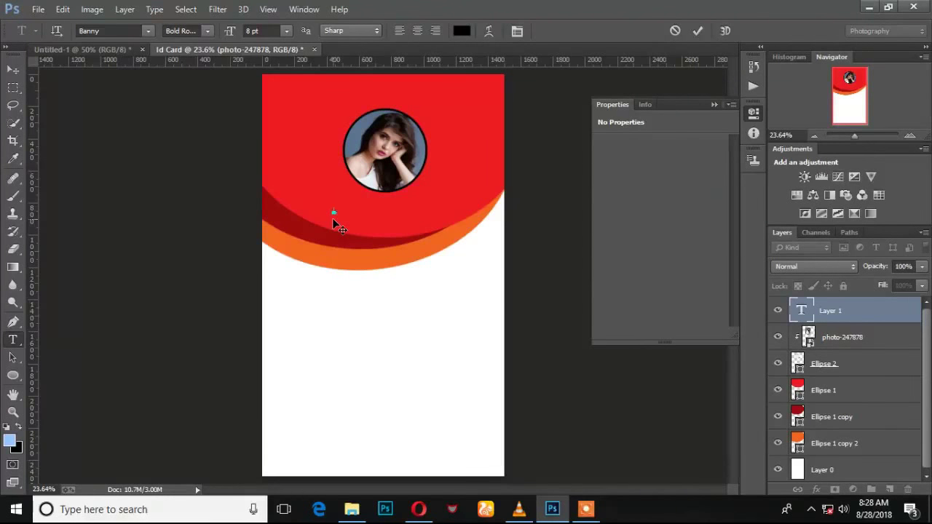
left_click(287, 31)
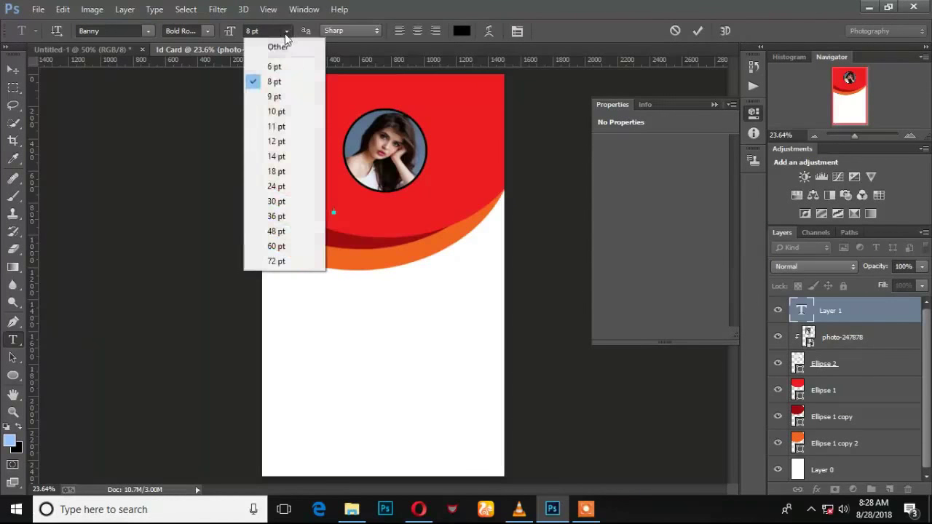
left_click(271, 231)
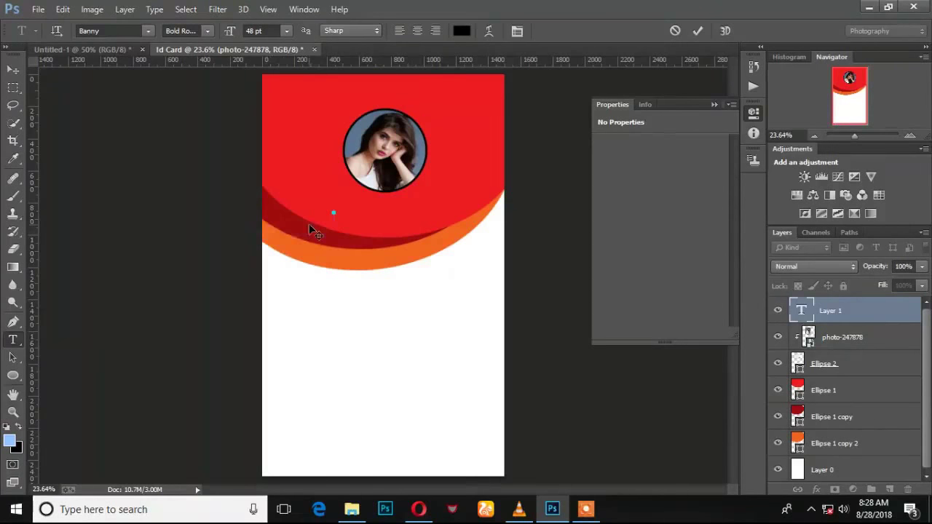
left_click(286, 31)
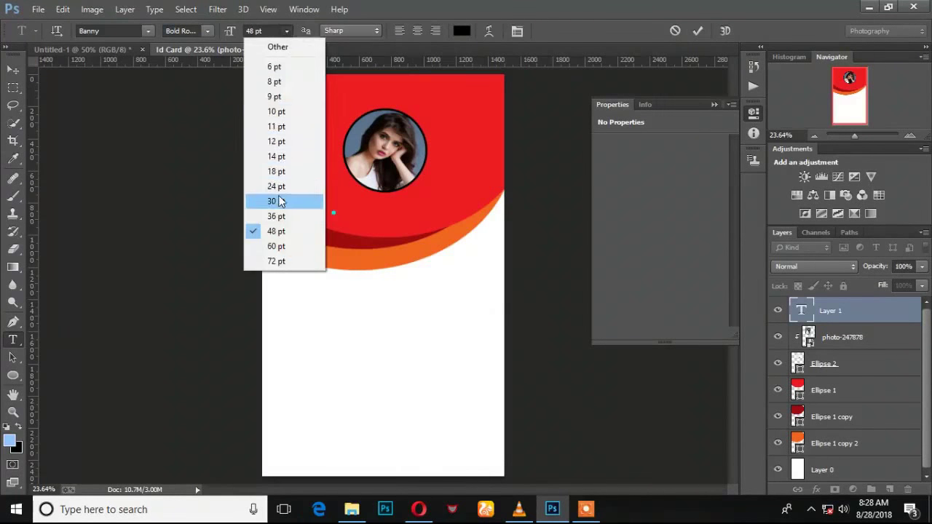
left_click(279, 201)
left_click(461, 31)
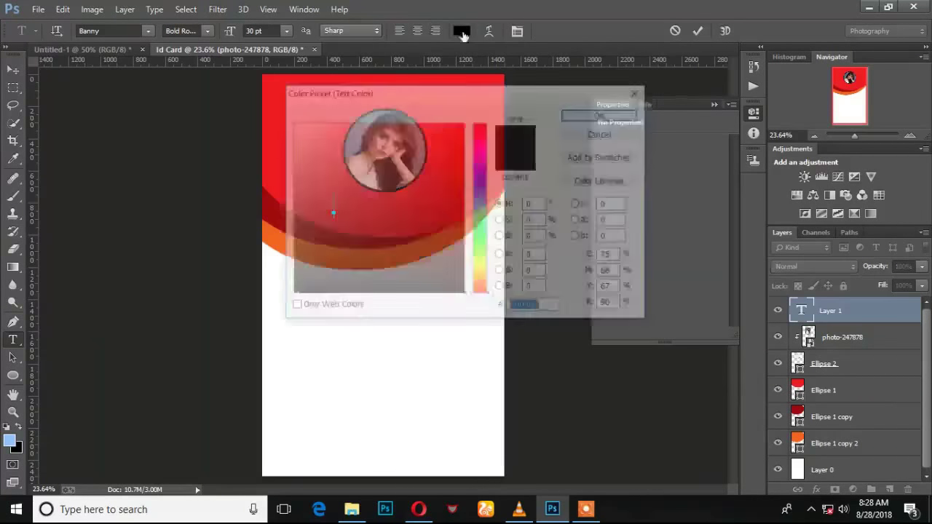
left_click(292, 125)
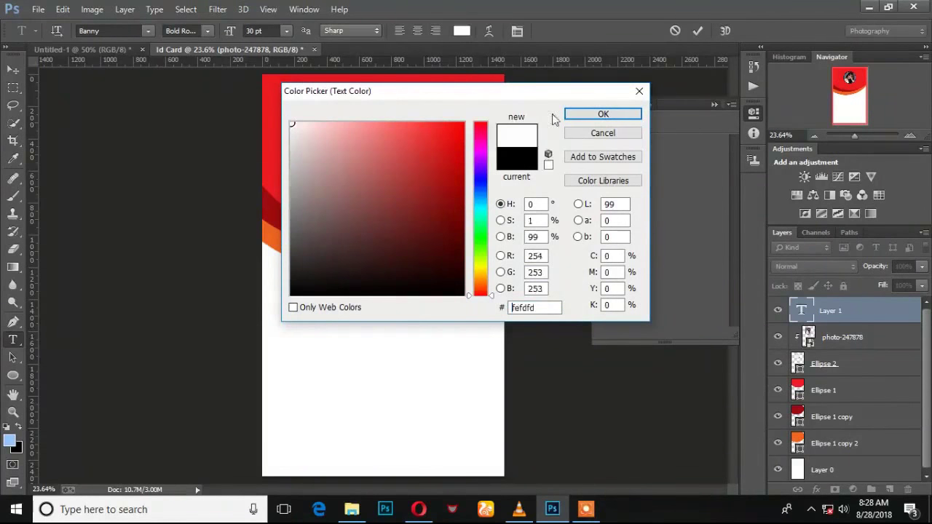
left_click(603, 114)
type("SA")
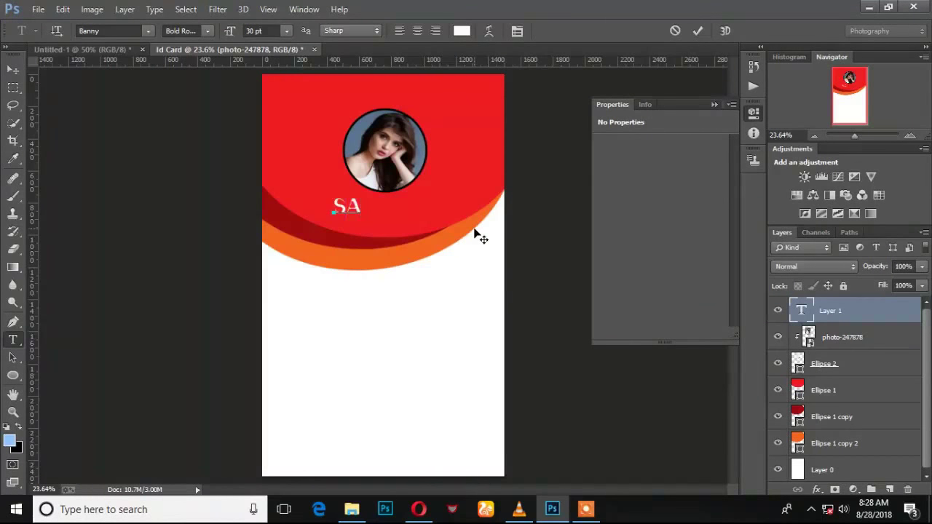
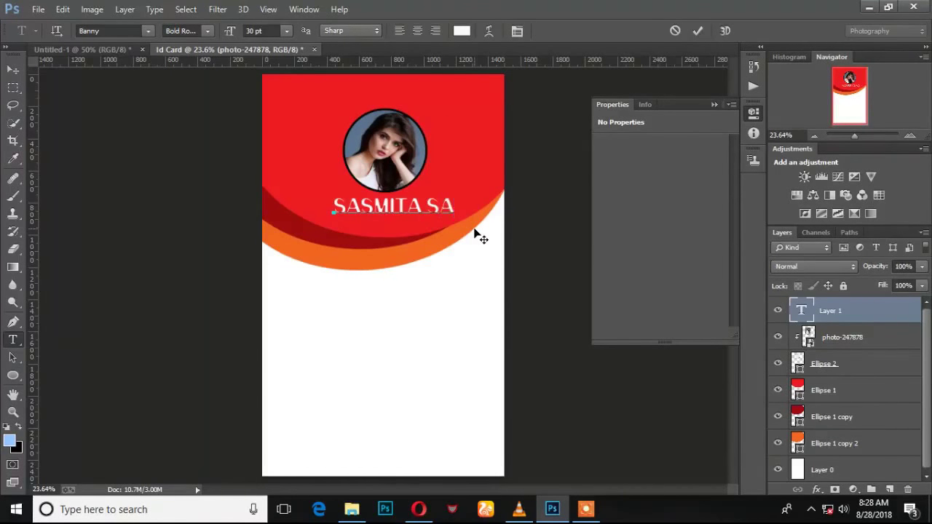
- Type the cardholder's name, resize it to 24 pt and commit the text
key("ctrl+a")
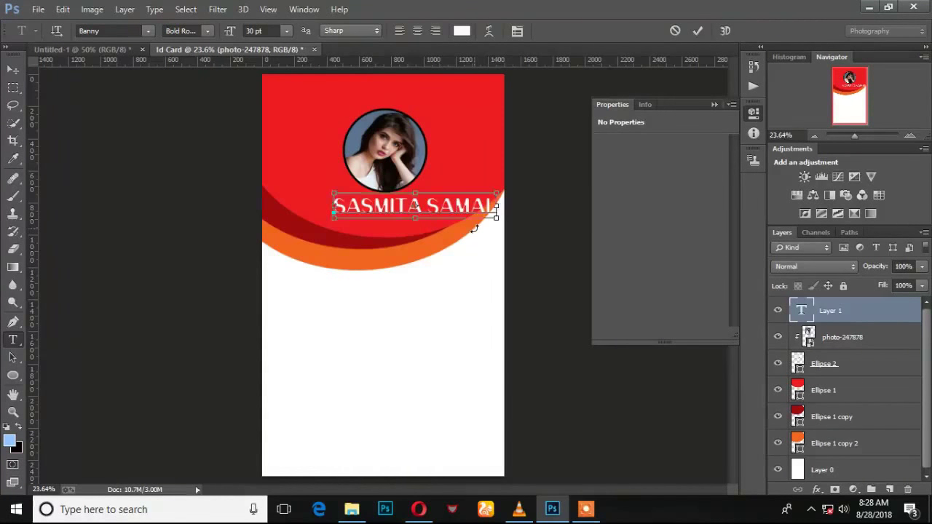
left_click(287, 31)
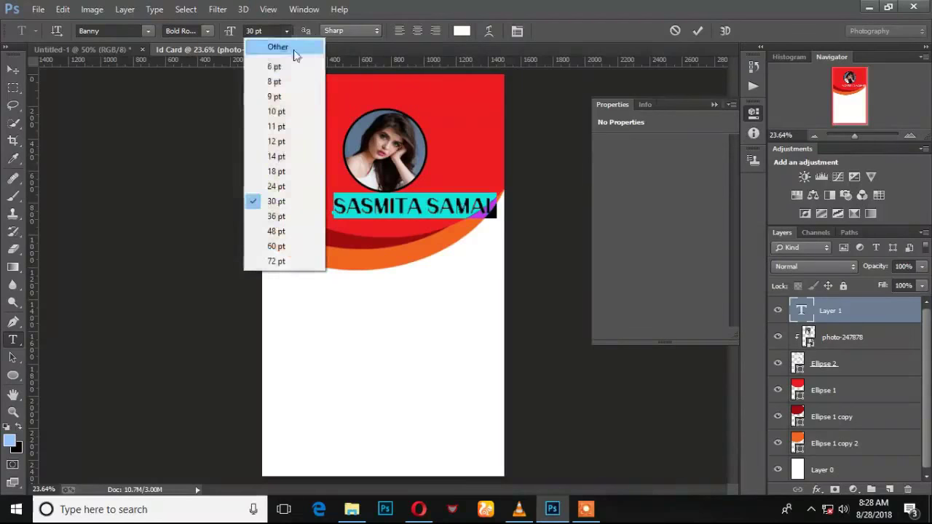
left_click(271, 189)
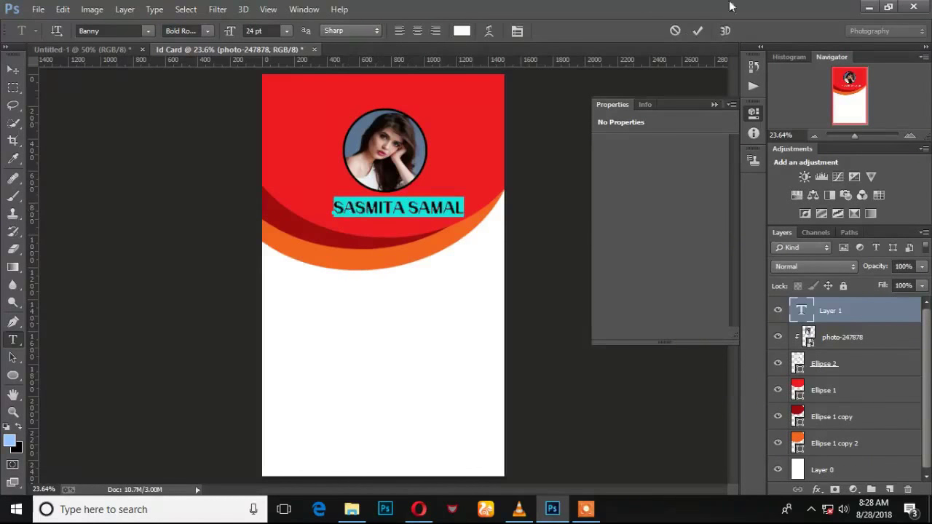
left_click(698, 31)
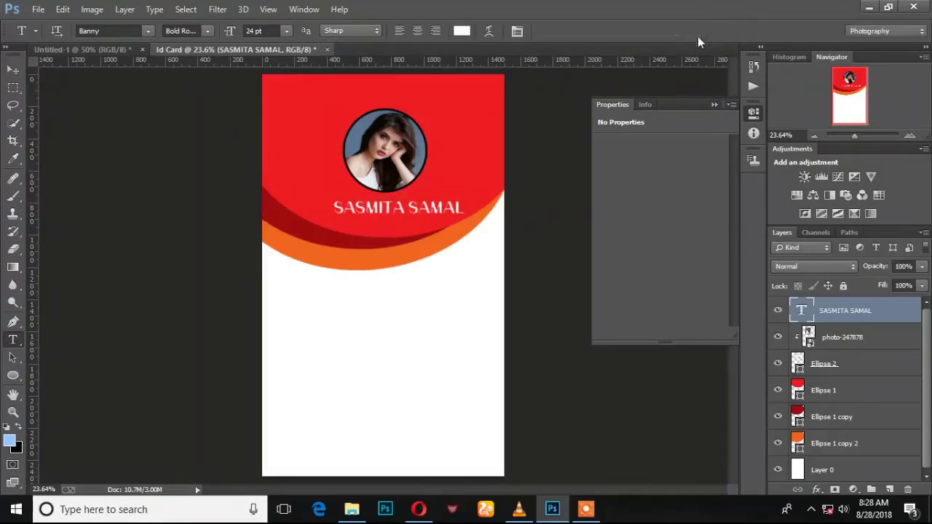
- Centre the name text under the portrait, close the Properties panel and switch to Untitled-1
left_click(12, 70)
left_click_drag(399, 210, 390, 210)
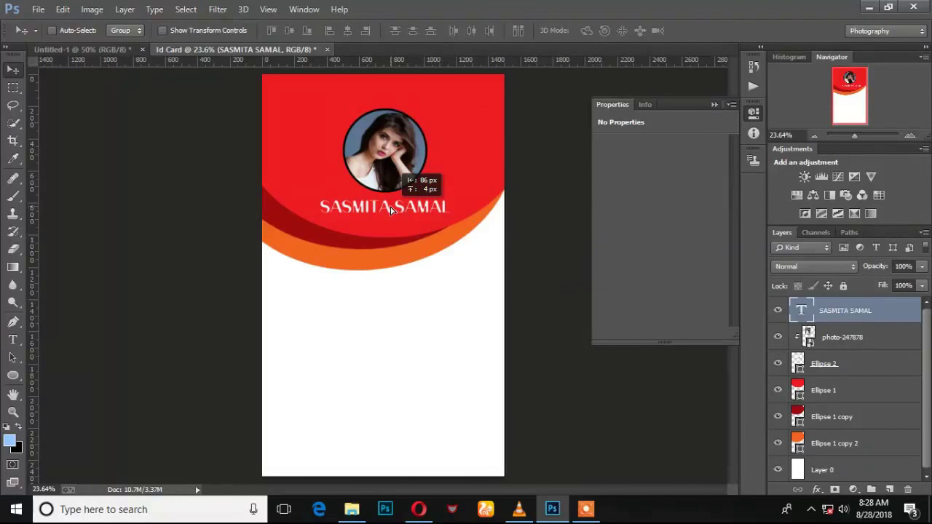
left_click_drag(390, 210, 390, 213)
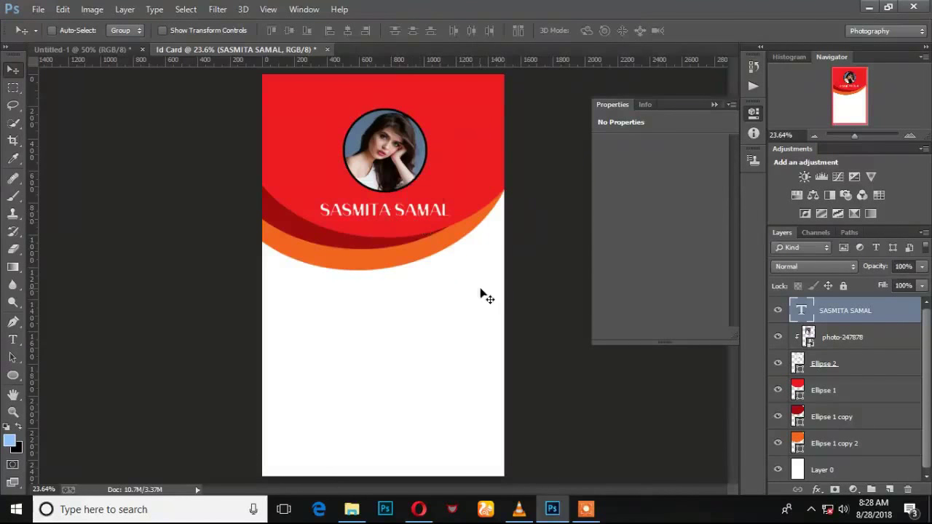
left_click(714, 104)
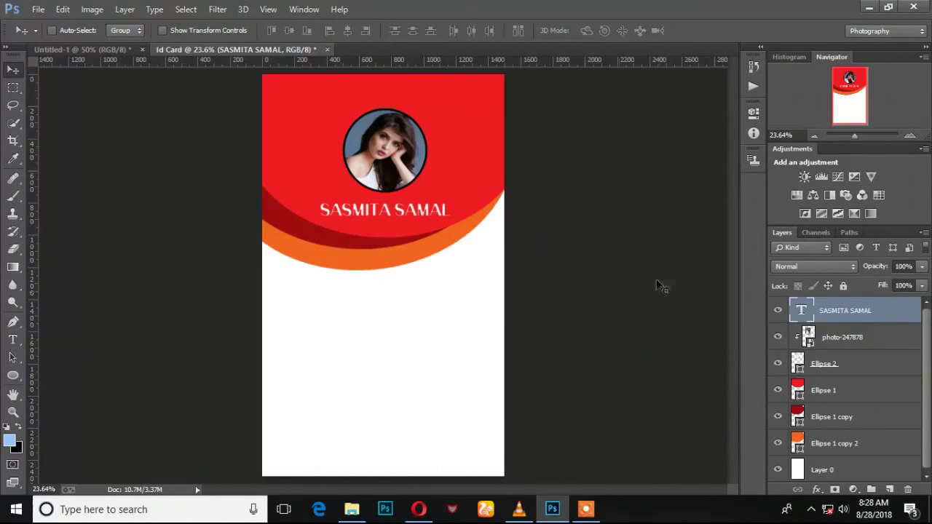
left_click(99, 49)
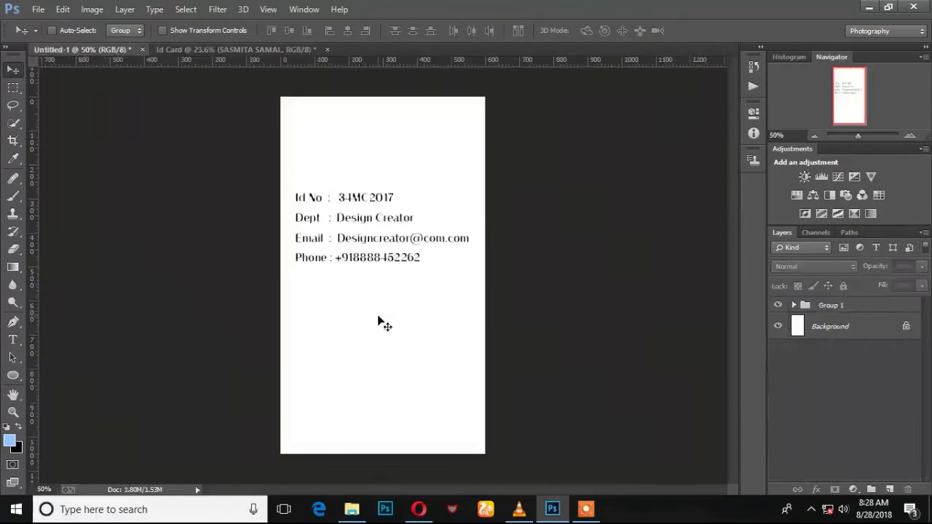
- Copy Group 1 onto the ID card, enlarge it about 241% and place it on the white area
left_click(886, 308)
mouse_move(374, 241)
left_mouse_down()
mouse_move(219, 84)
mouse_move(385, 357)
left_mouse_up()
key("ctrl+t")
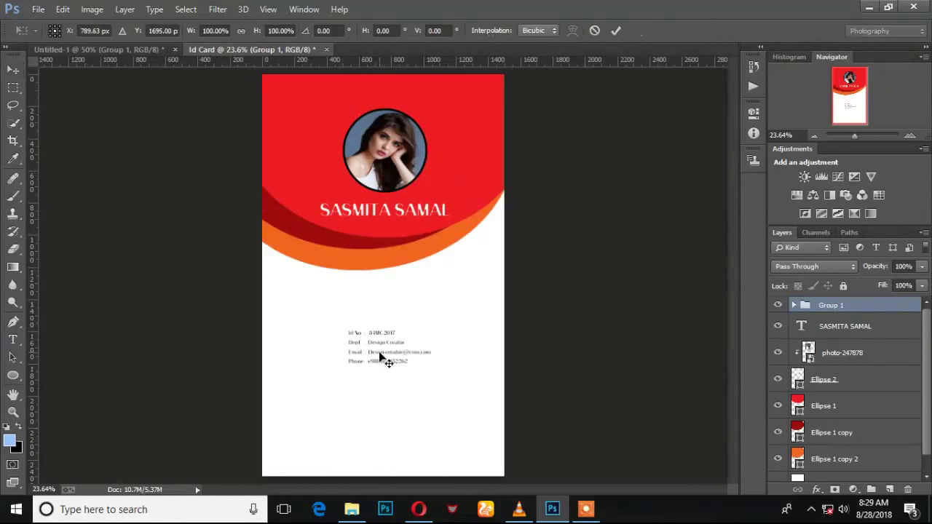
left_click_drag(429, 362, 546, 408)
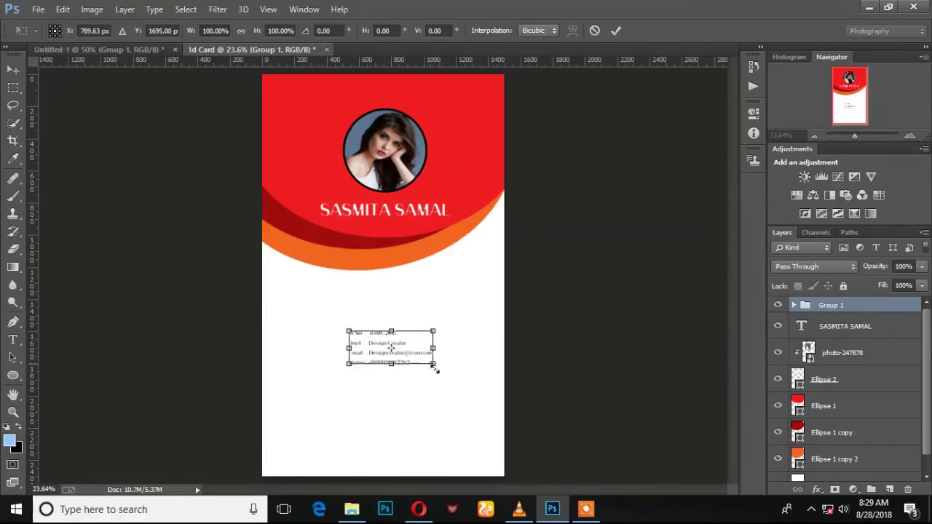
left_click_drag(437, 383, 374, 361)
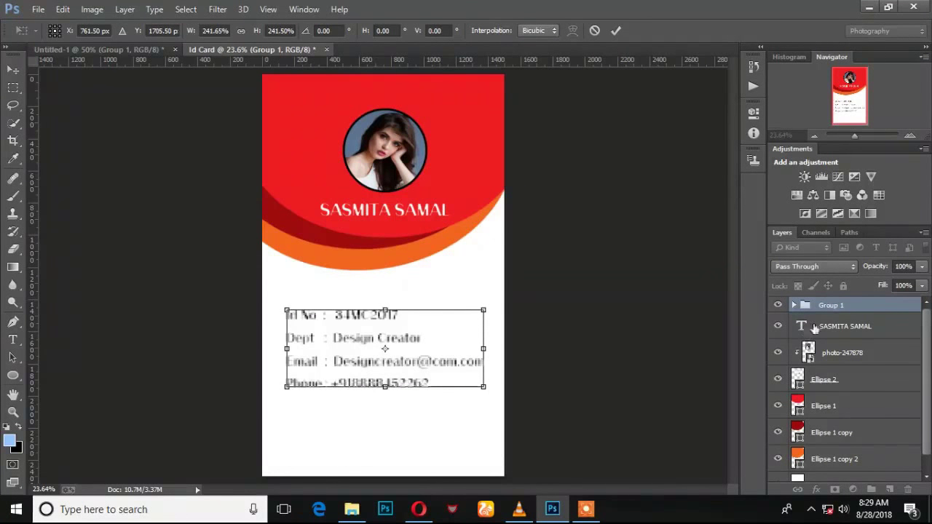
left_click(616, 30)
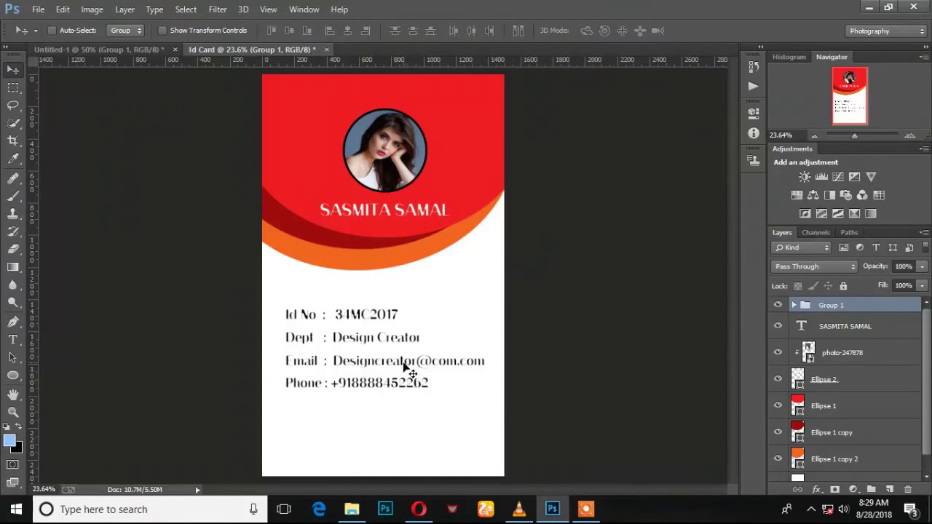
- Shrink the details block slightly and move it up into place below the name
key("ctrl+t")
left_click_drag(486, 390, 468, 423)
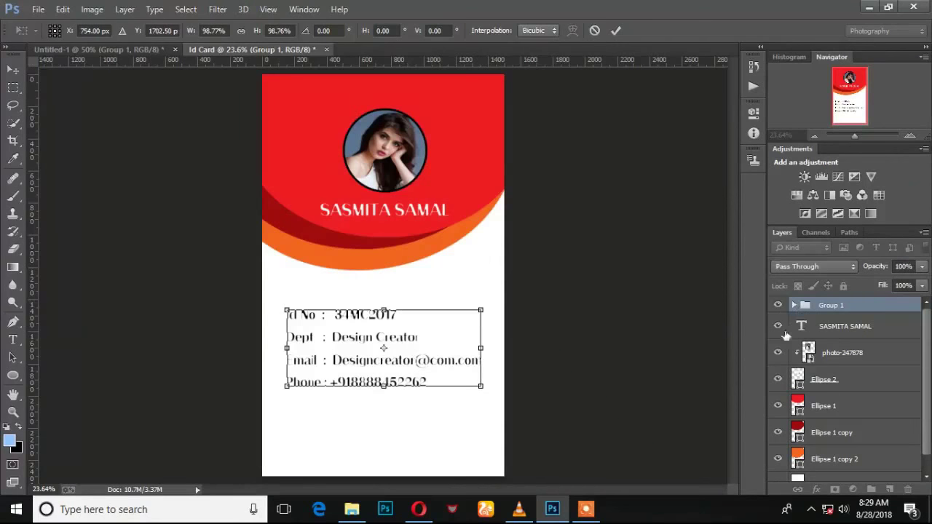
left_click(617, 30)
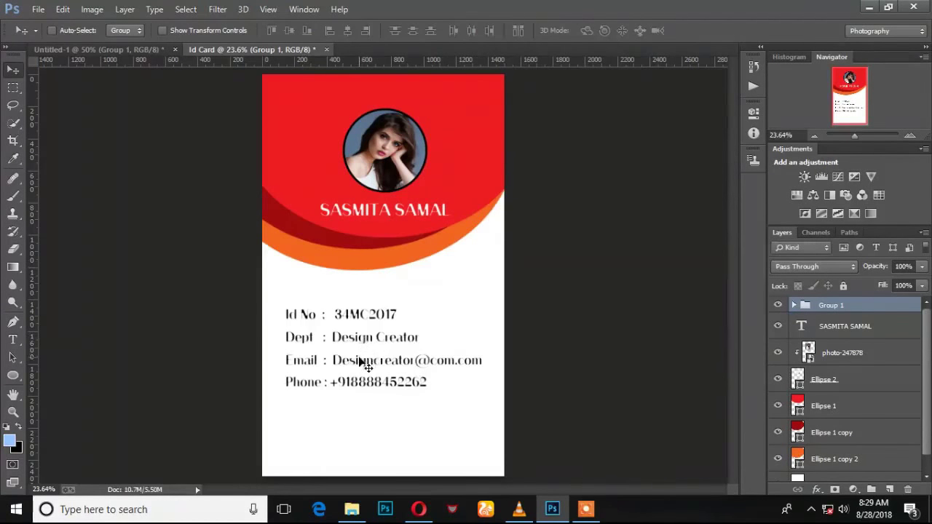
left_click_drag(358, 359, 367, 354)
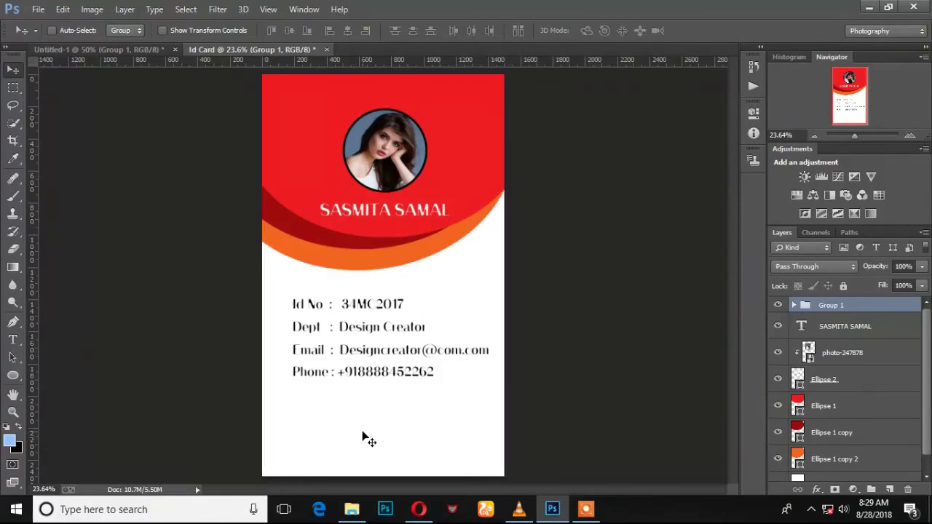
left_click(63, 9)
- Place Embedded the Desktop image download.png into the ID card
left_click(38, 9)
left_click(39, 10)
left_click(98, 205)
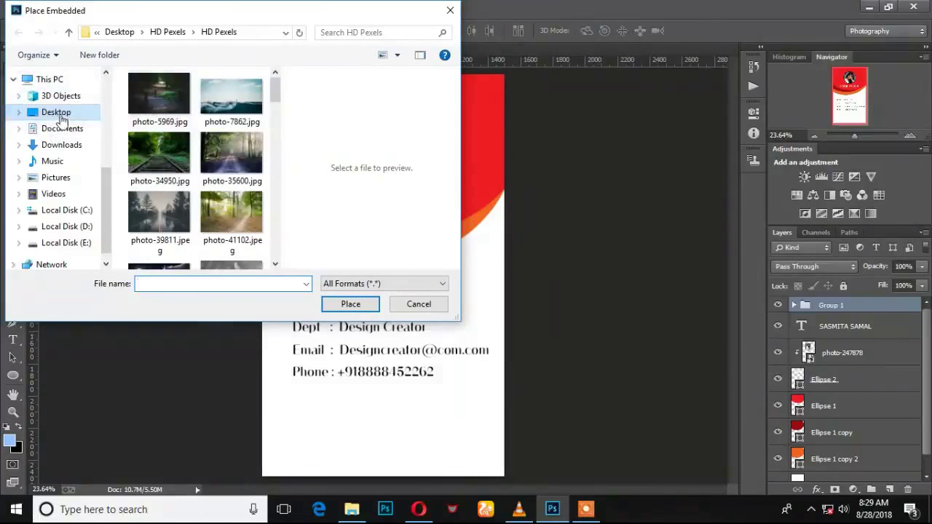
left_click(62, 119)
mouse_move(279, 183)
left_mouse_down()
mouse_move(276, 248)
mouse_move(275, 105)
left_mouse_up()
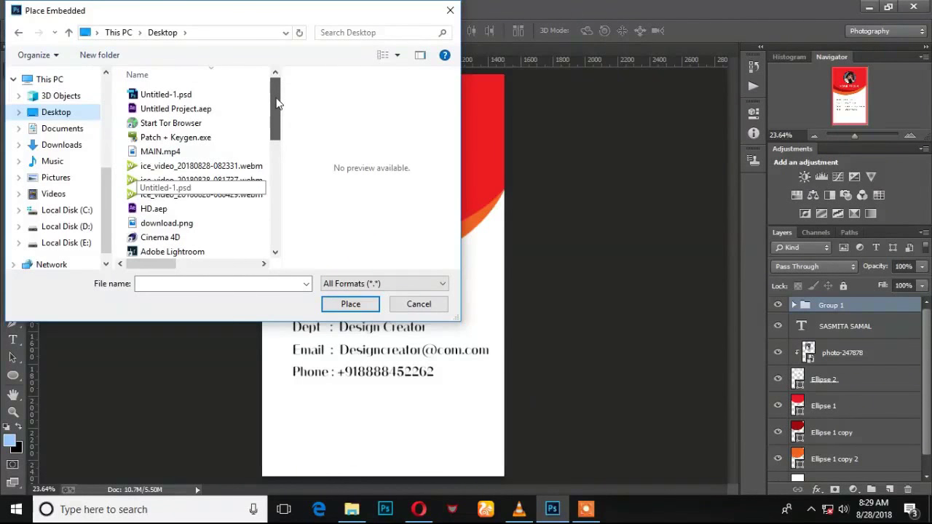
left_click(182, 224)
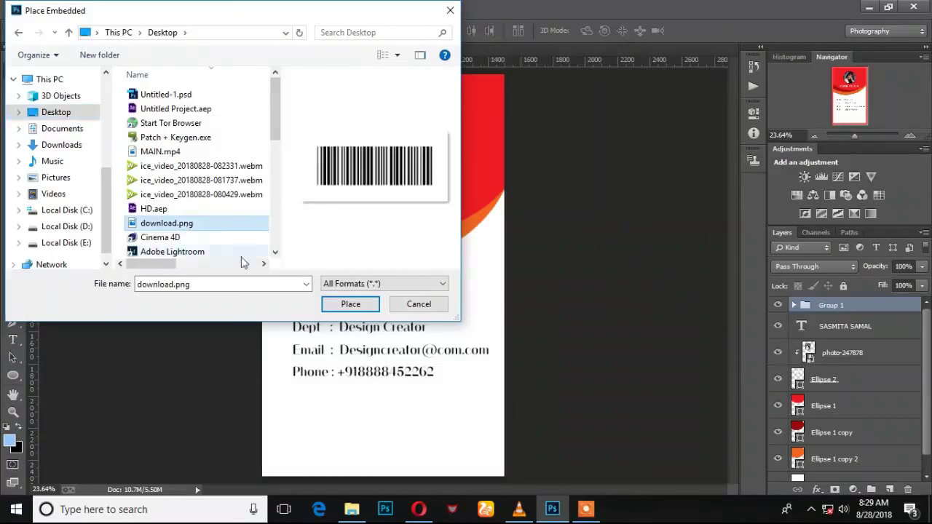
left_click(347, 310)
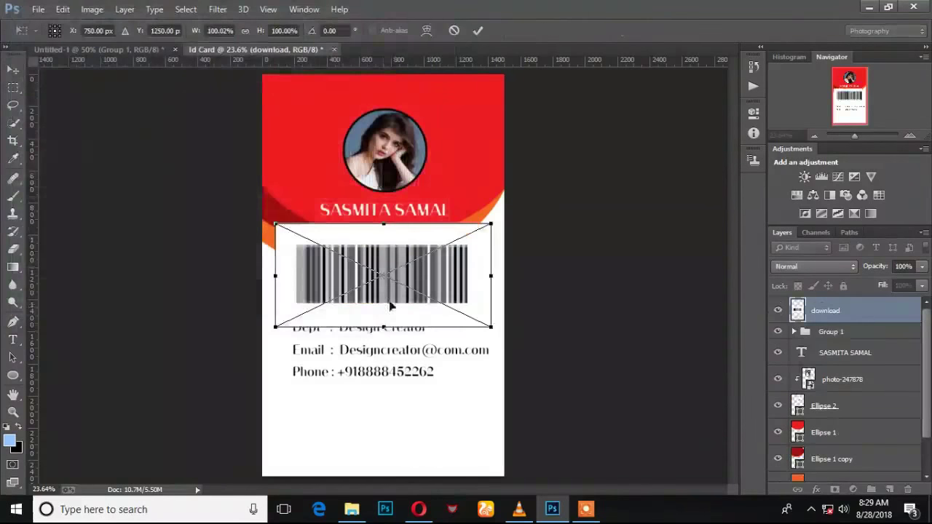
- Move the barcode to the card's bottom and scale it to about 72% × 49%
left_click_drag(389, 269, 392, 417)
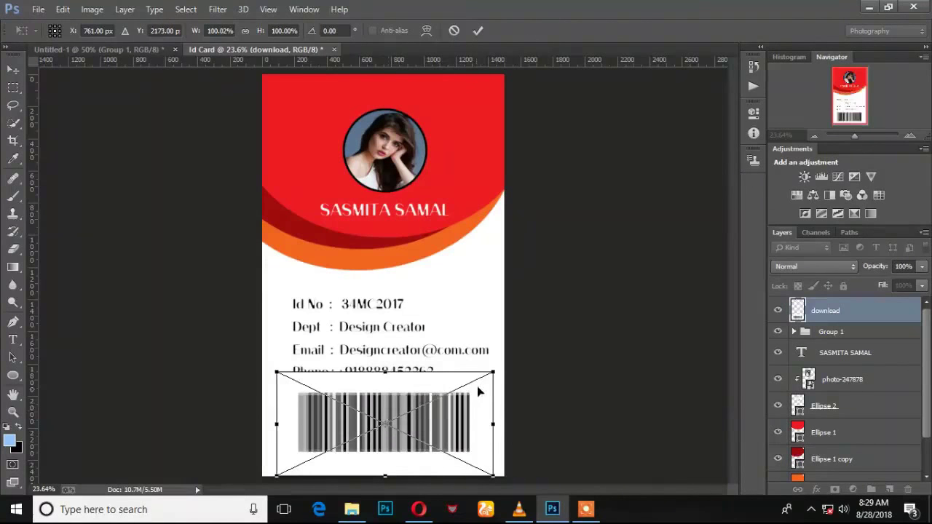
left_click_drag(489, 373, 434, 408)
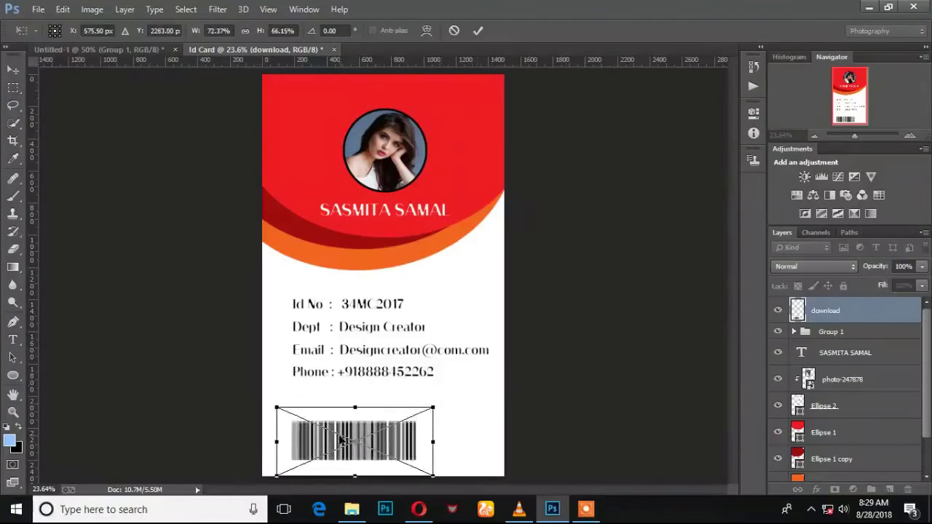
mouse_move(344, 437)
left_mouse_down()
mouse_move(361, 437)
mouse_move(363, 417)
mouse_move(380, 420)
left_mouse_up()
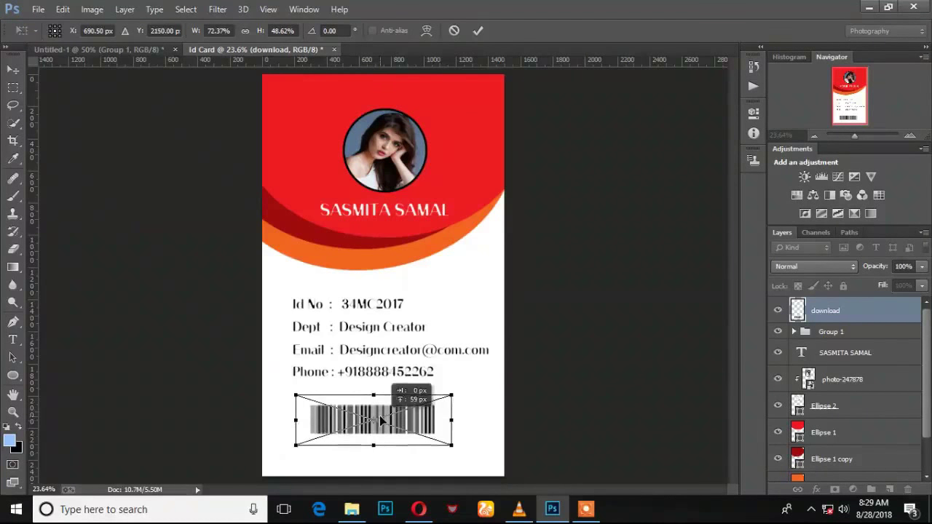
- Apply the barcode resize and nudge it right, up and left until centred below the details
left_click(481, 29)
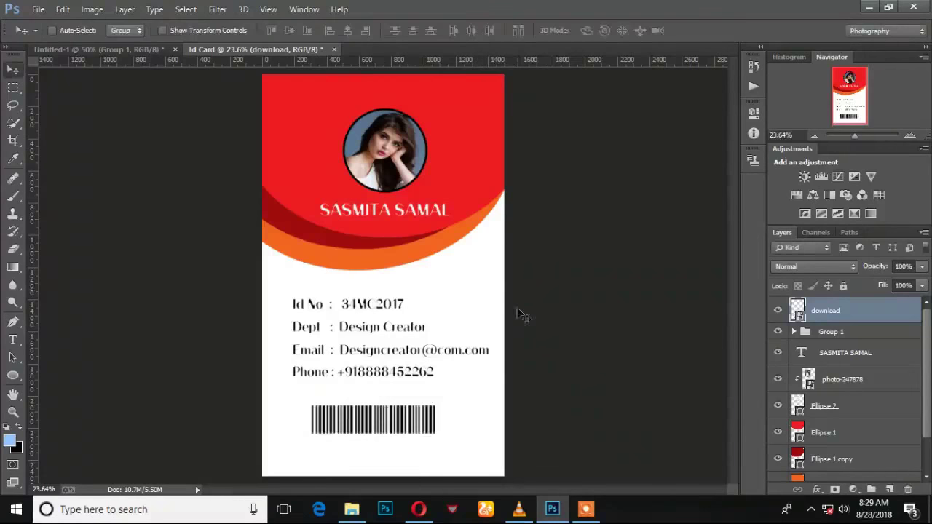
left_click_drag(385, 422, 391, 424)
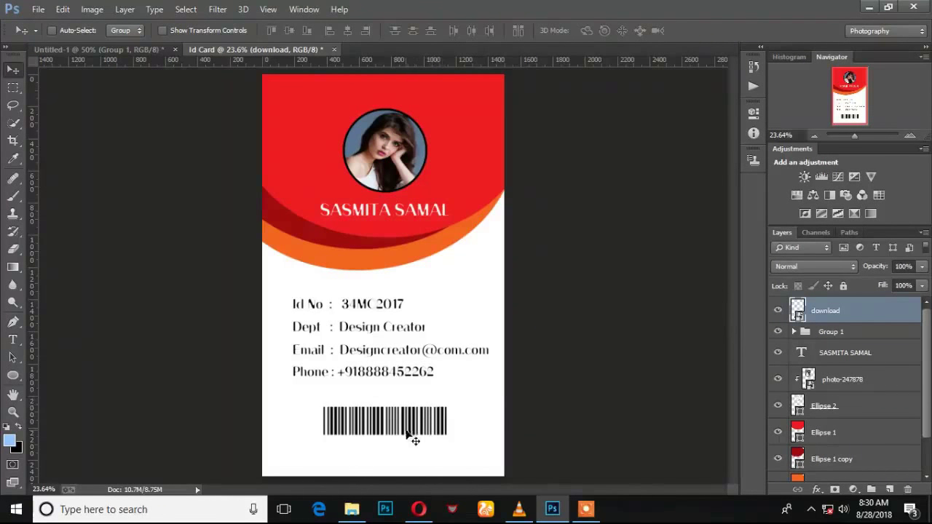
left_click_drag(414, 430, 410, 425)
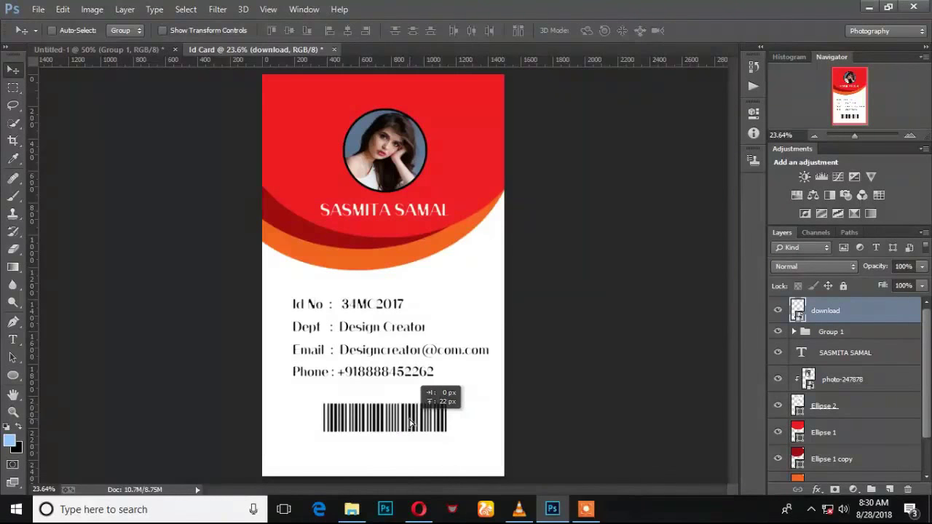
left_click_drag(411, 422, 412, 428)
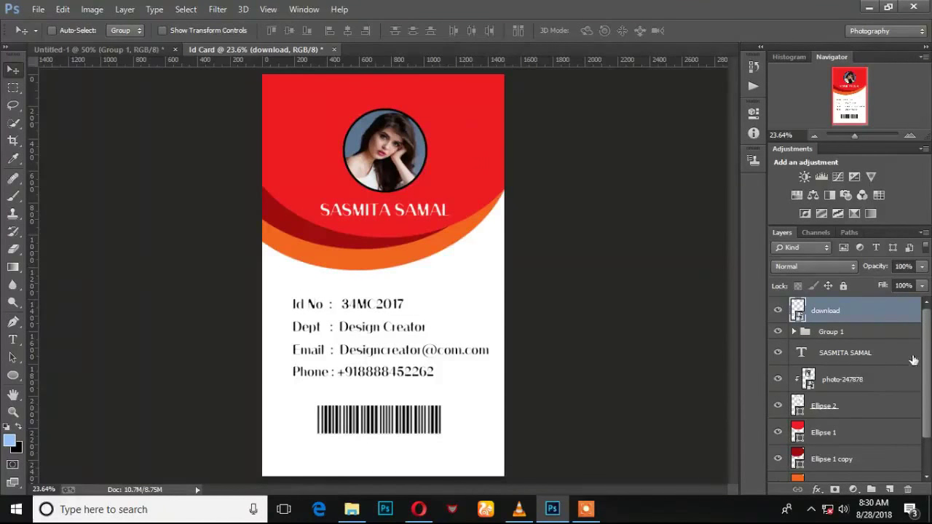
scroll(923, 364, "down", 2)
scroll(925, 351, "up", 2)
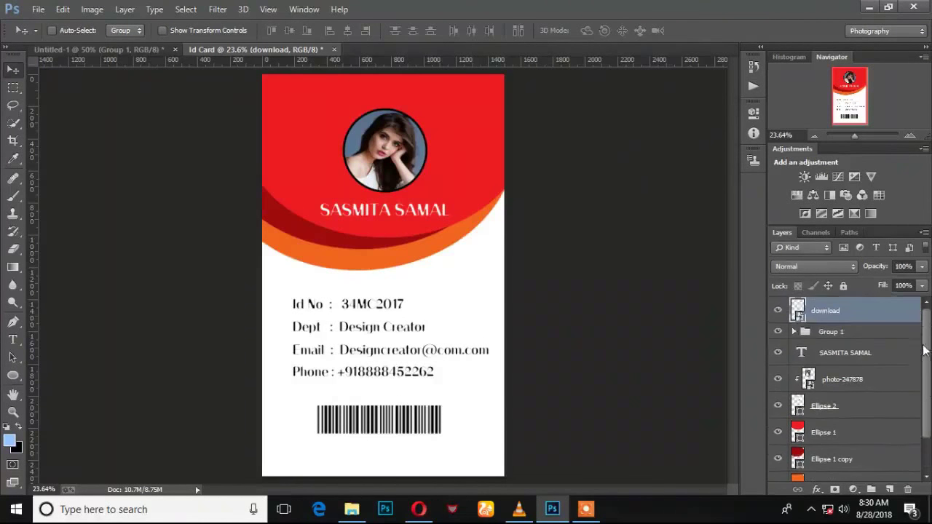